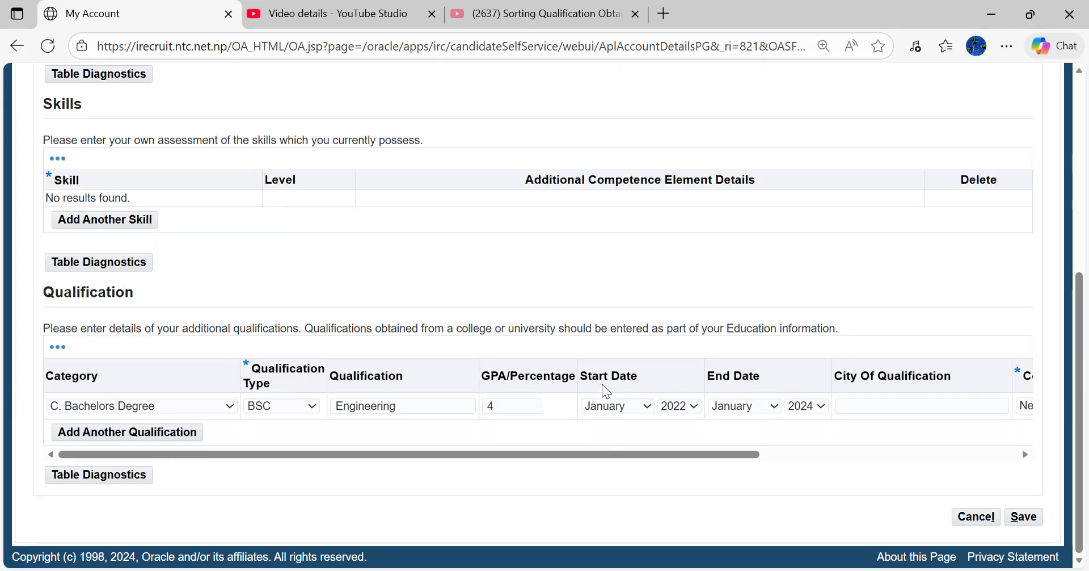
- Close the two YouTube browser tabs, keeping only the iRecruitment My Account page open
left_click(590, 11)
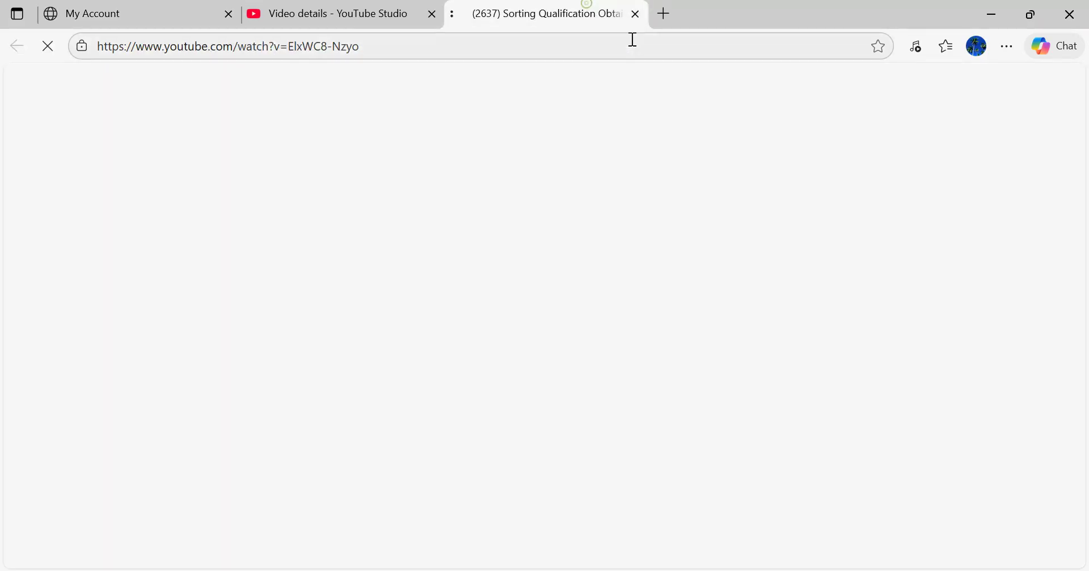
left_click(635, 13)
left_click(433, 16)
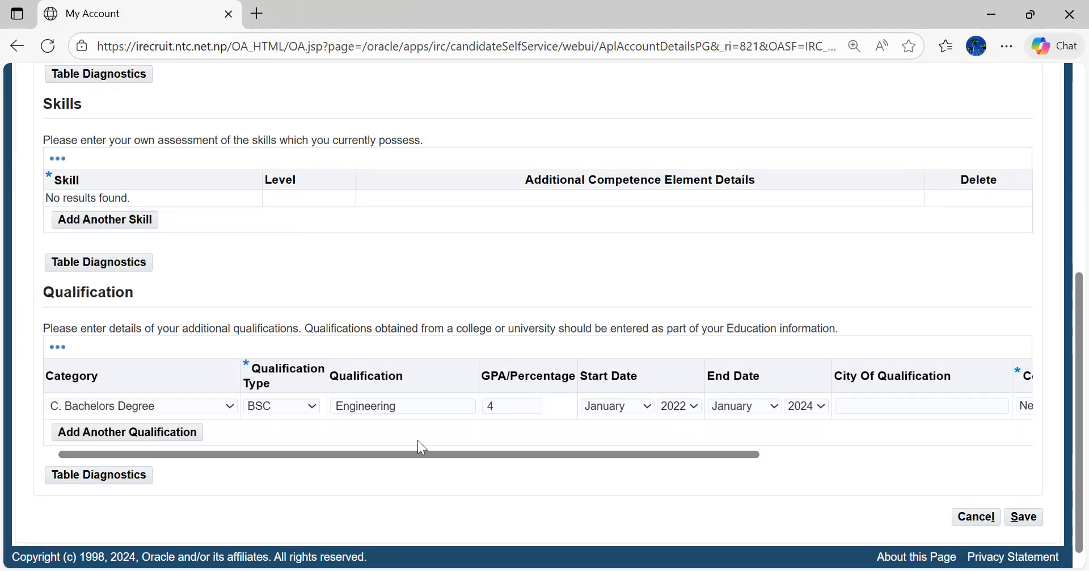
- Open the My Account page's definition details and copy its document path, /oracle/apps/irc/candidateSelfService/webui/AplAccountDetailsPG, without the version number
left_click(910, 557)
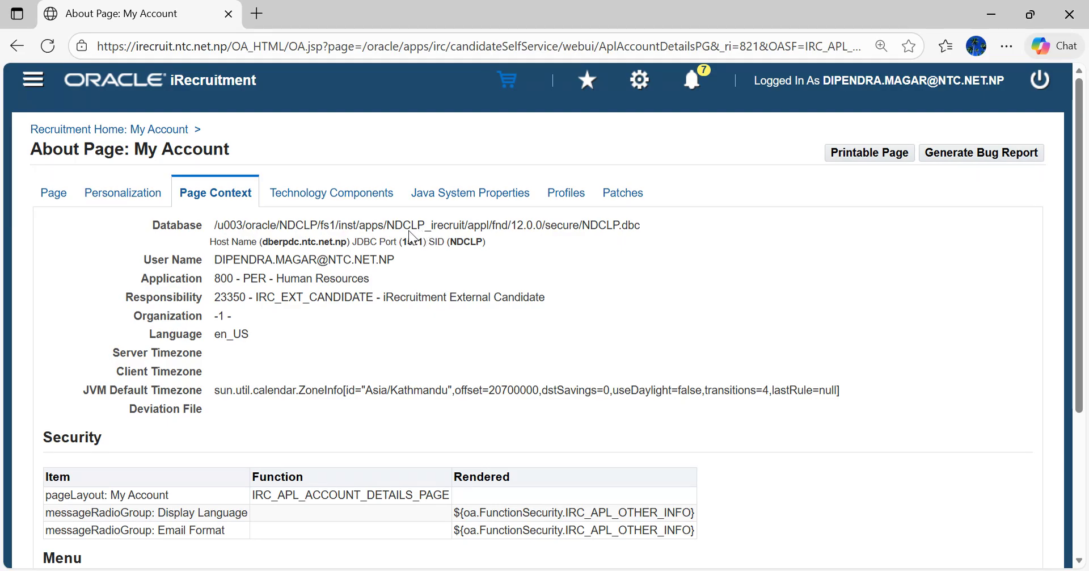
left_click(54, 195)
scroll(319, 255, "down", 3)
scroll(318, 255, "up", 3)
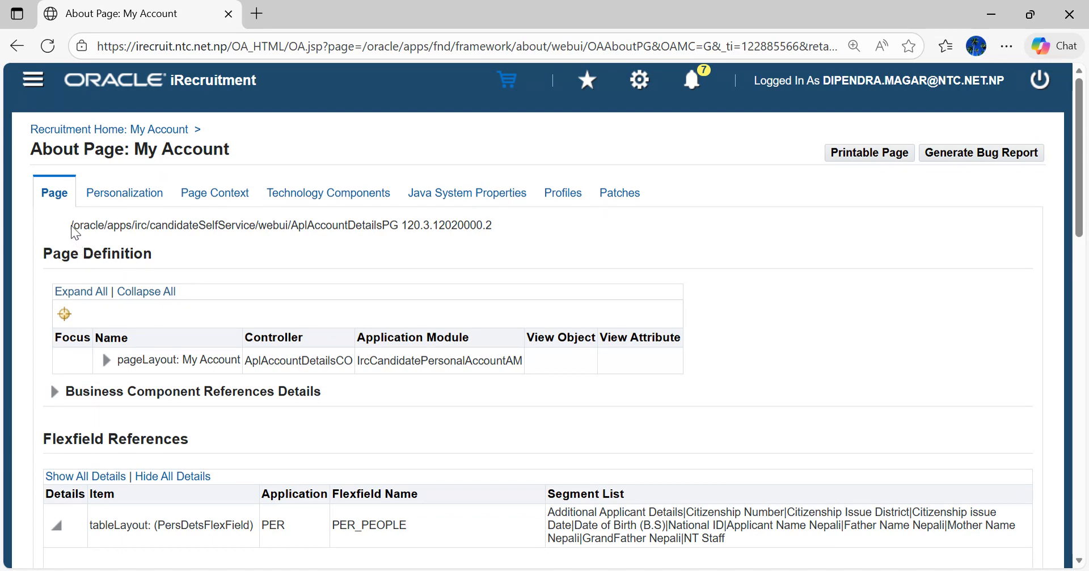
left_click_drag(70, 225, 381, 227)
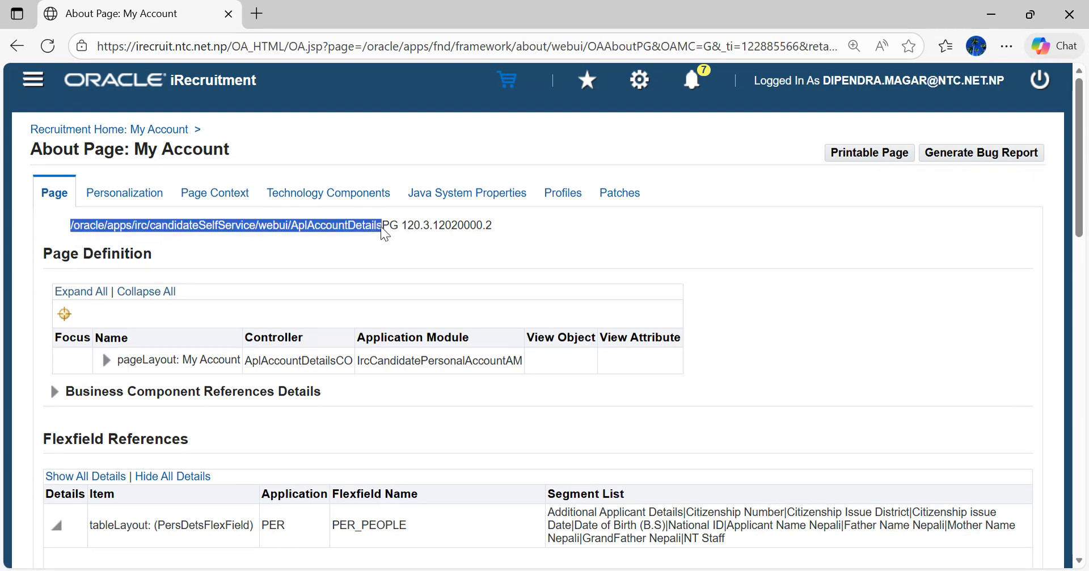
right_click(386, 227)
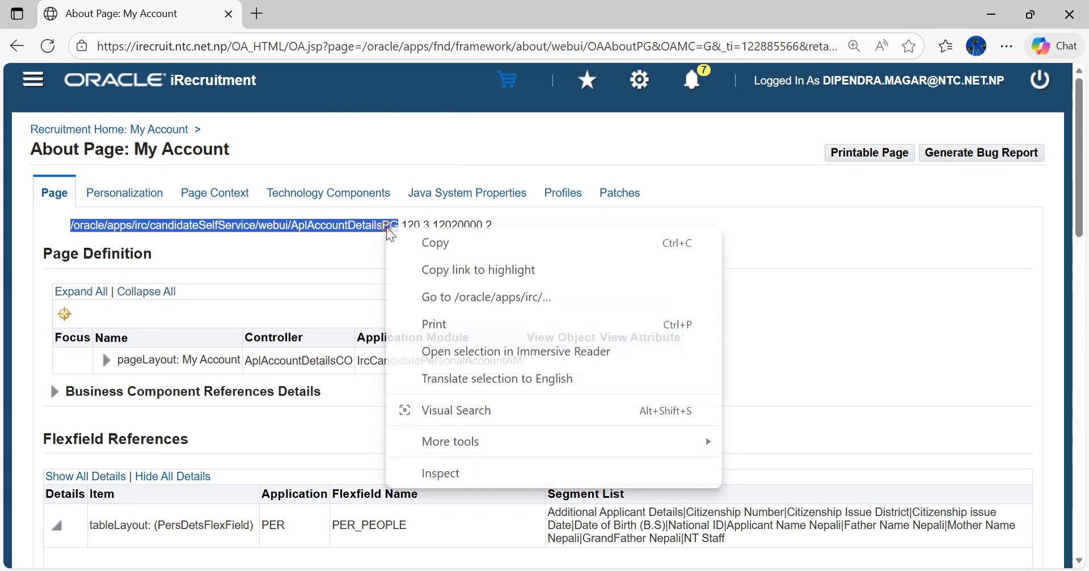
left_click(483, 248)
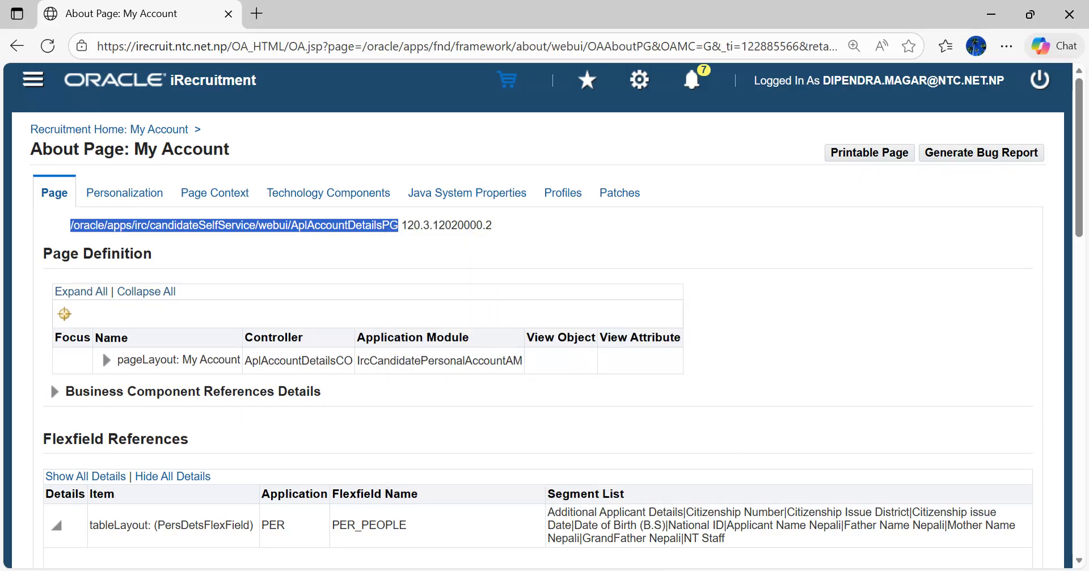
- Switch to the E-Business Suite browser window and open the personalization Application Catalog under the Functional Administrator responsibility
mouse_move(624, 570)
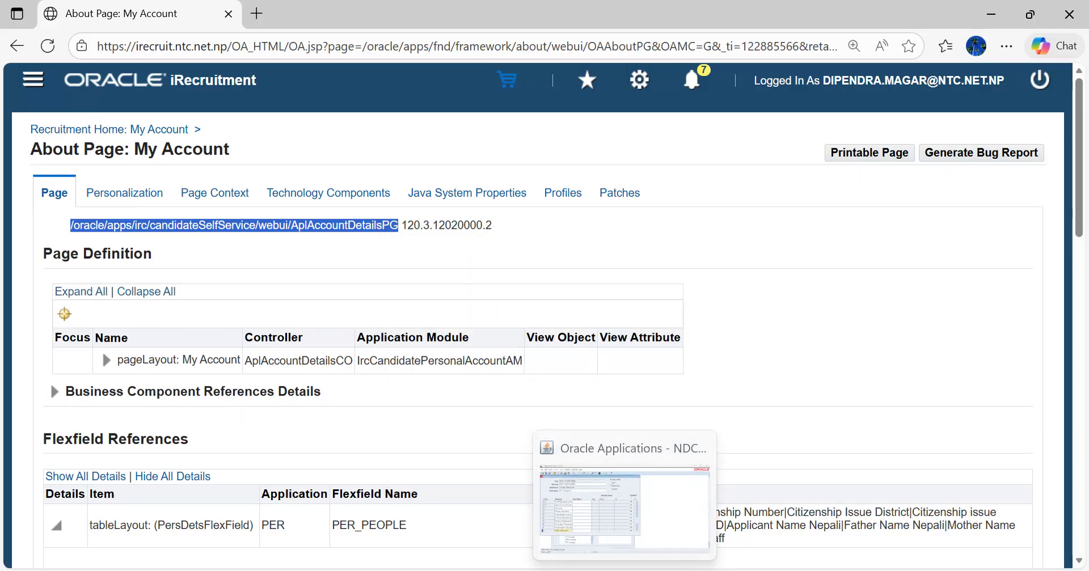
mouse_move(547, 570)
left_click(641, 513)
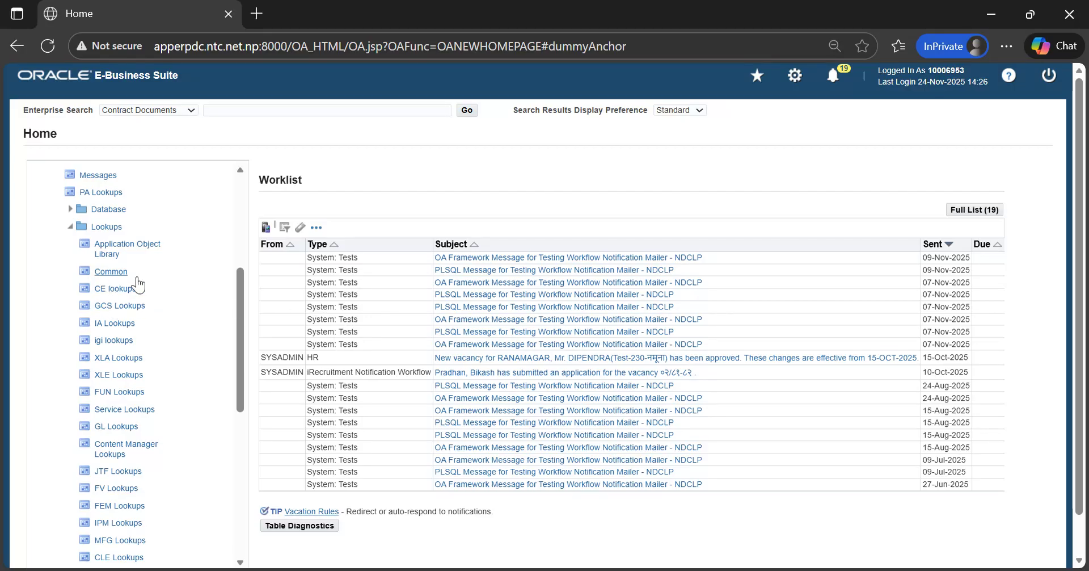
scroll(239, 318, "up", 5)
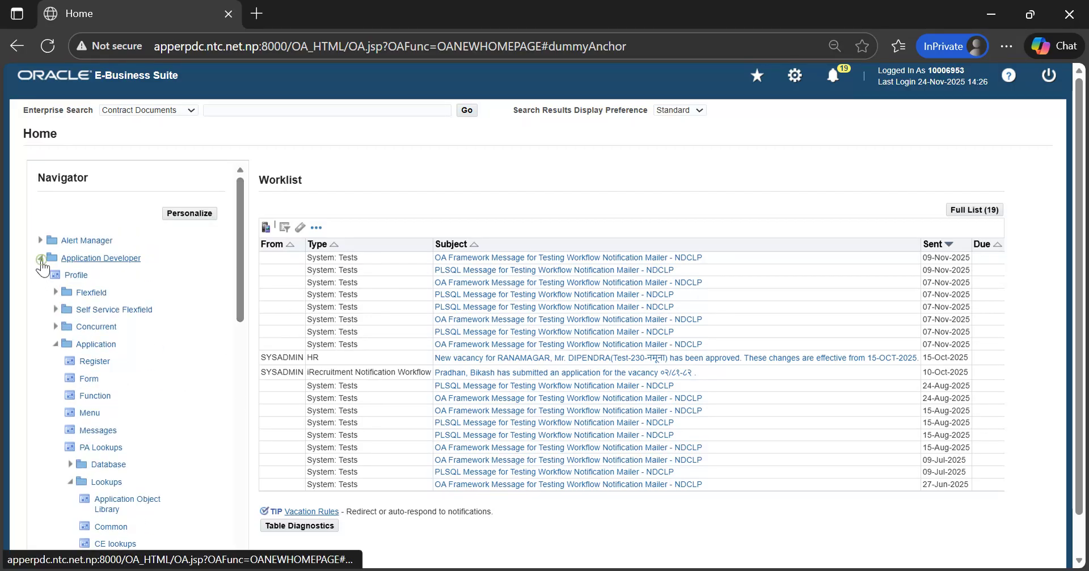
left_click(41, 258)
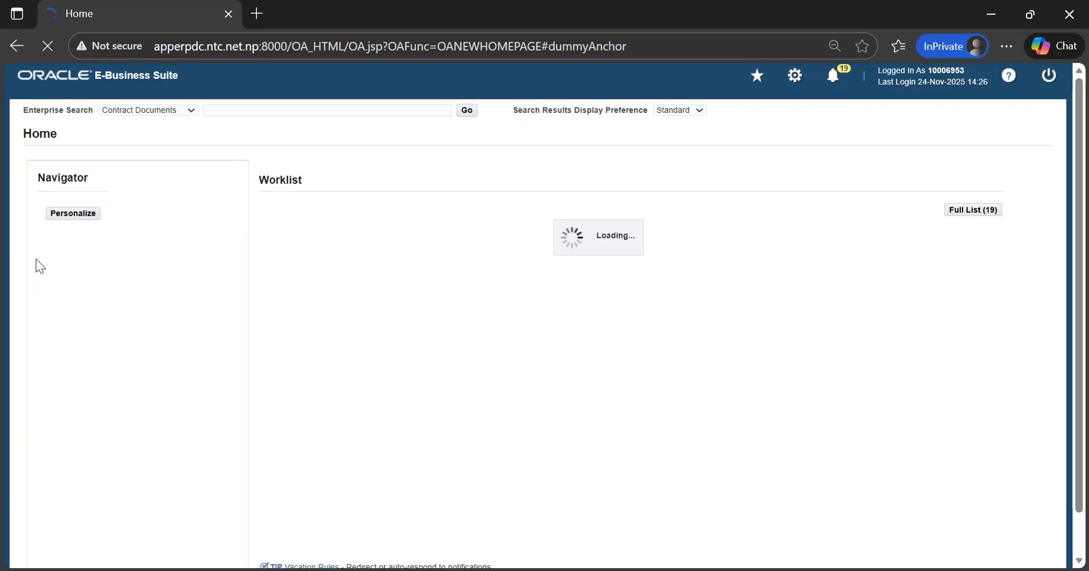
left_click(94, 292)
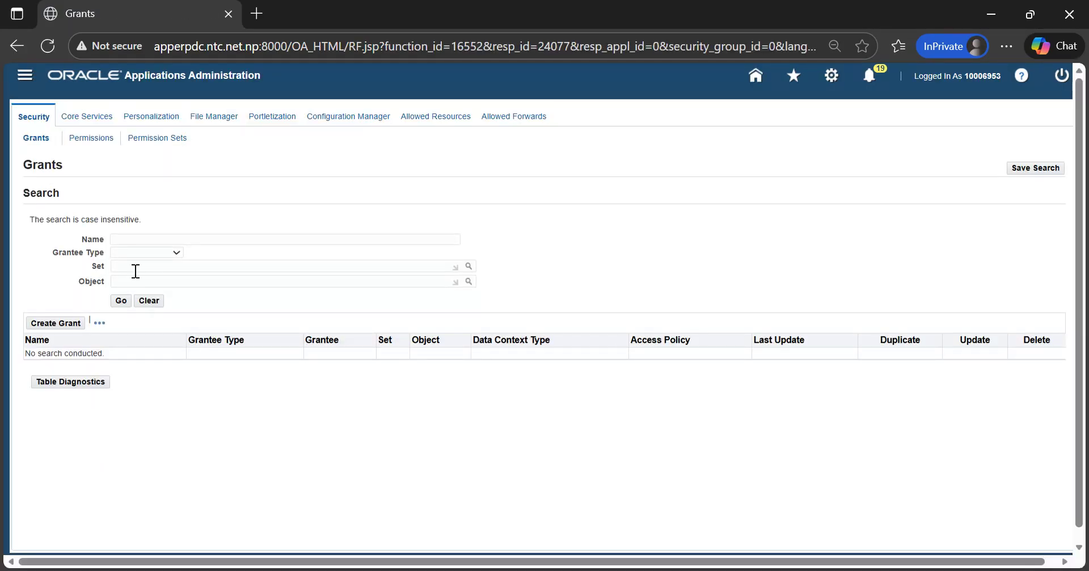
left_click(152, 116)
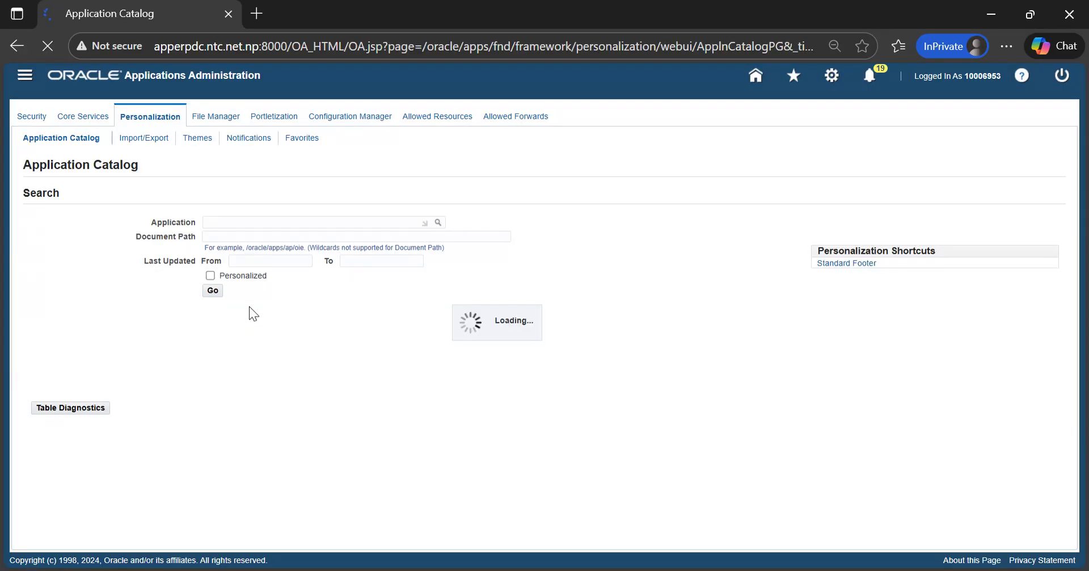
- Search the Application Catalog for document path /oracle/apps/irc/candidateSelfService/webui/AplAccountDetailsPG and open its page personalization
left_click(208, 236)
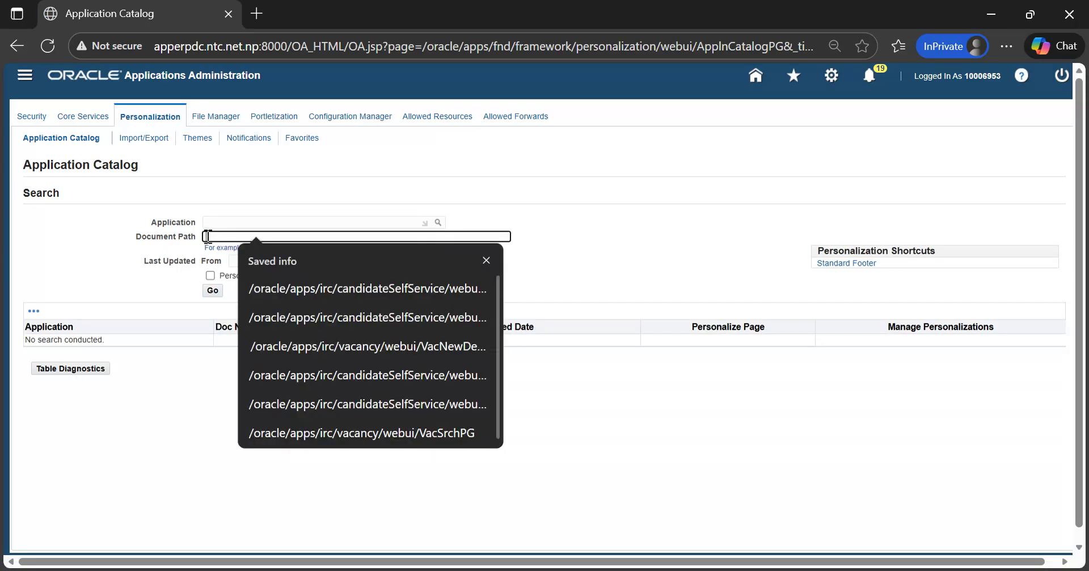
key("Down")
key("Return")
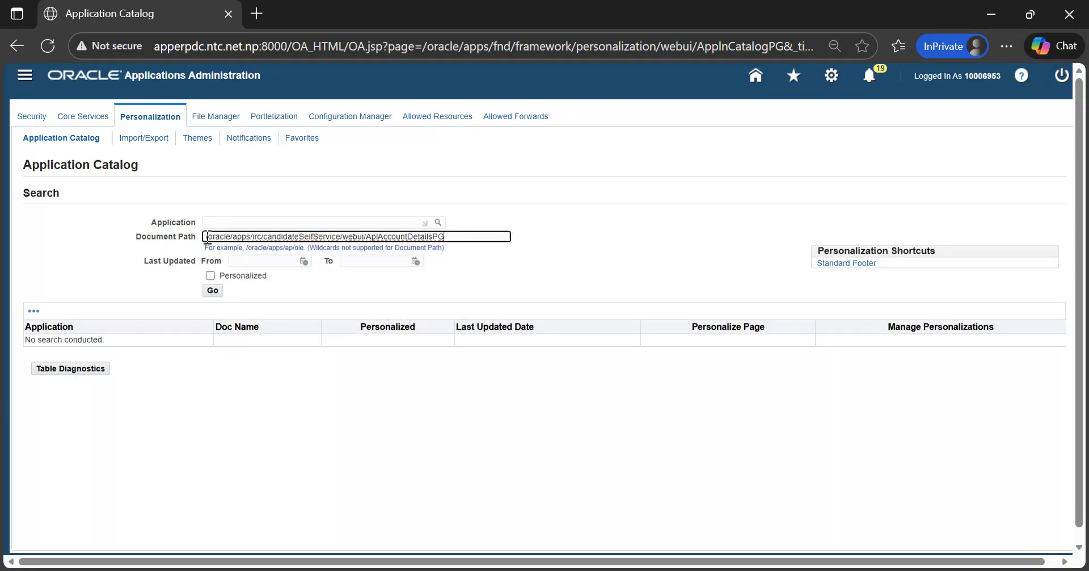
key("Return")
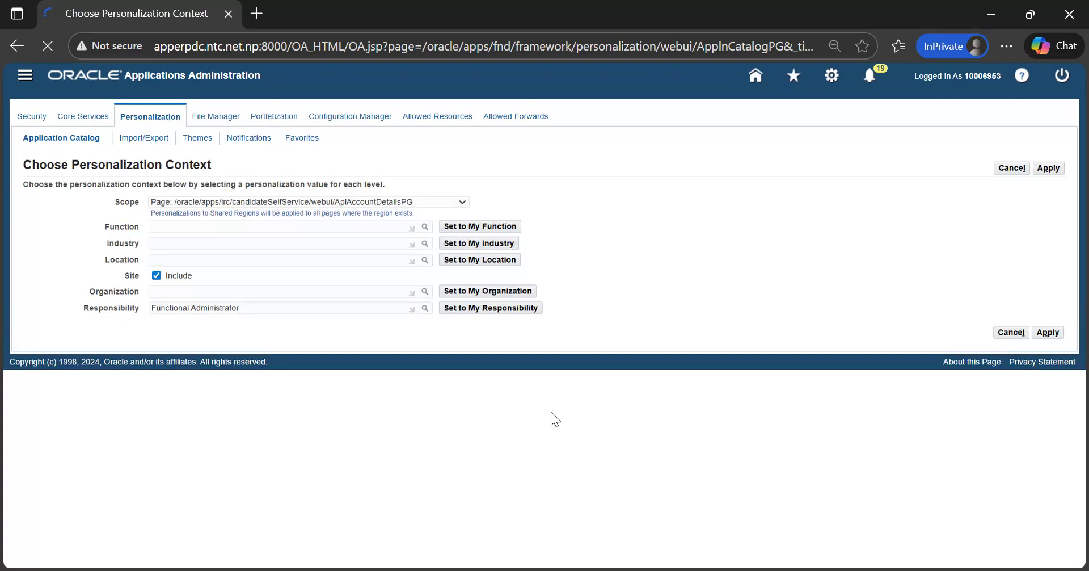
- Clear the Responsibility value in the personalization context and apply the context with Site included
left_click(245, 308)
key("BackSpace")
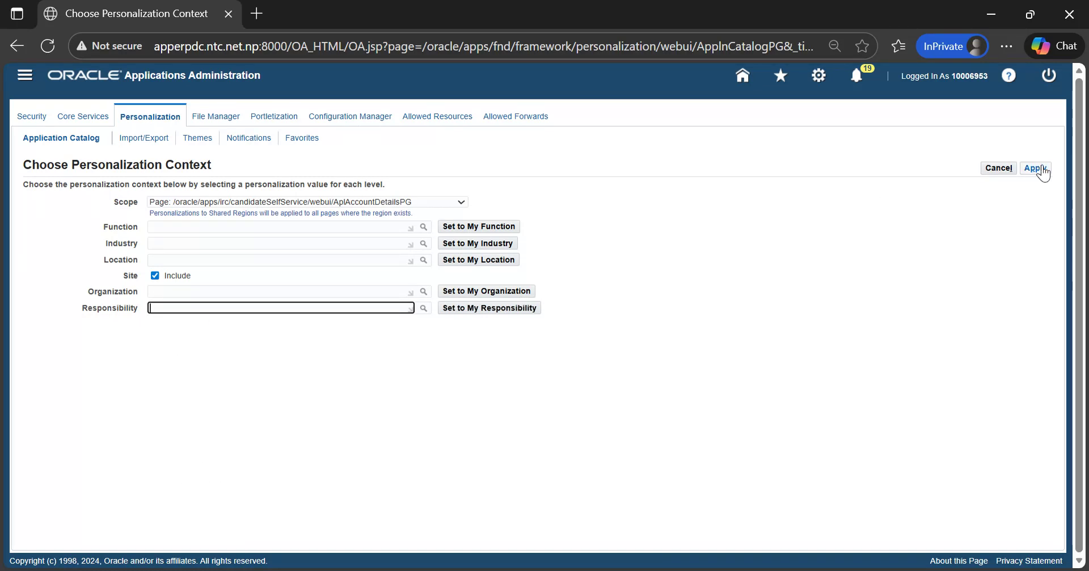
left_click(1035, 168)
- Show the personalization structure in Complete View and expand all of its nodes
scroll(304, 369, "down", 3)
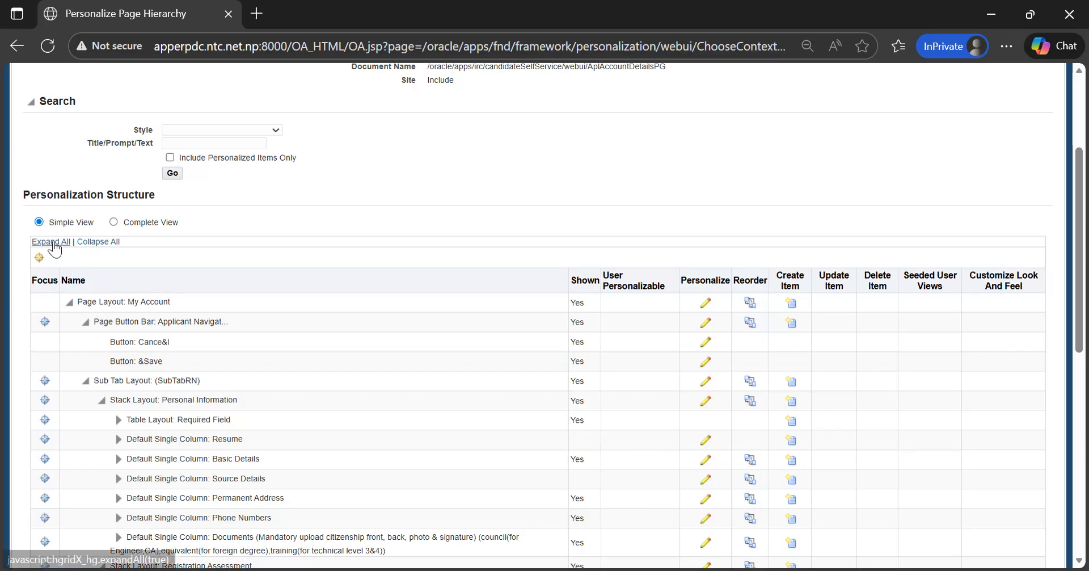
left_click(114, 221)
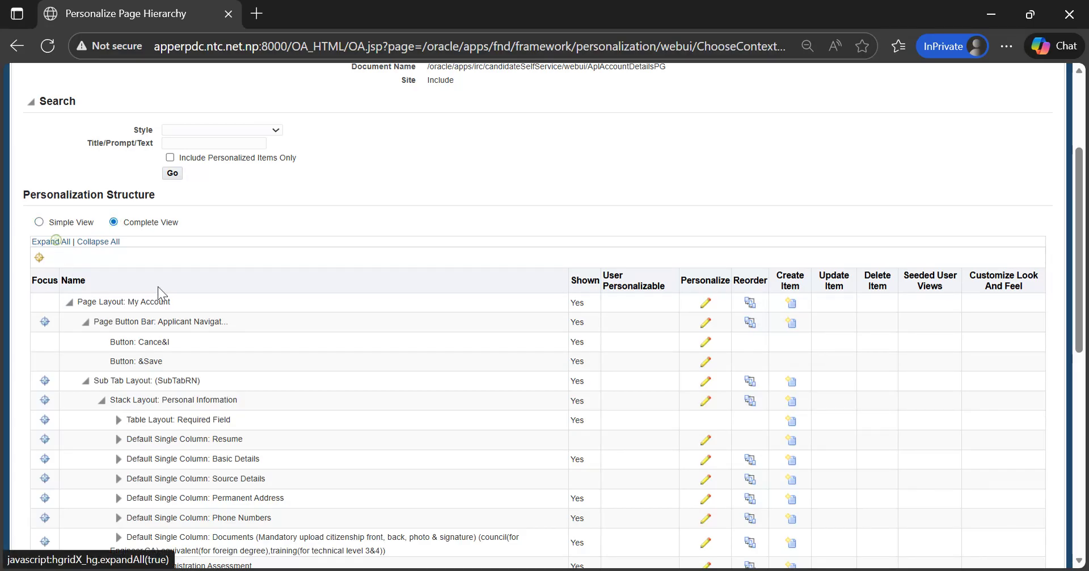
scroll(231, 340, "down", 5)
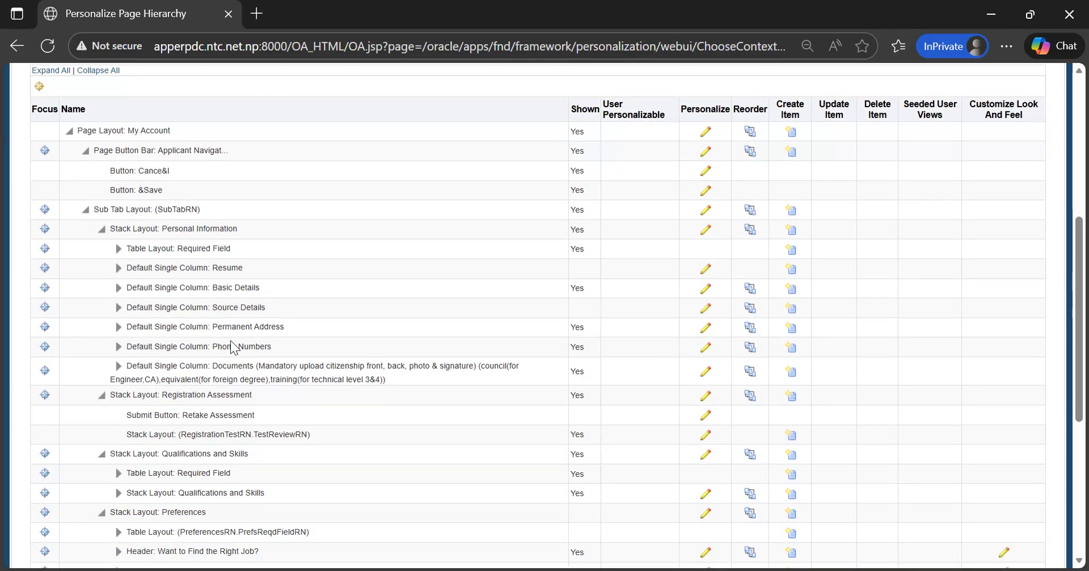
scroll(231, 343, "down", 6)
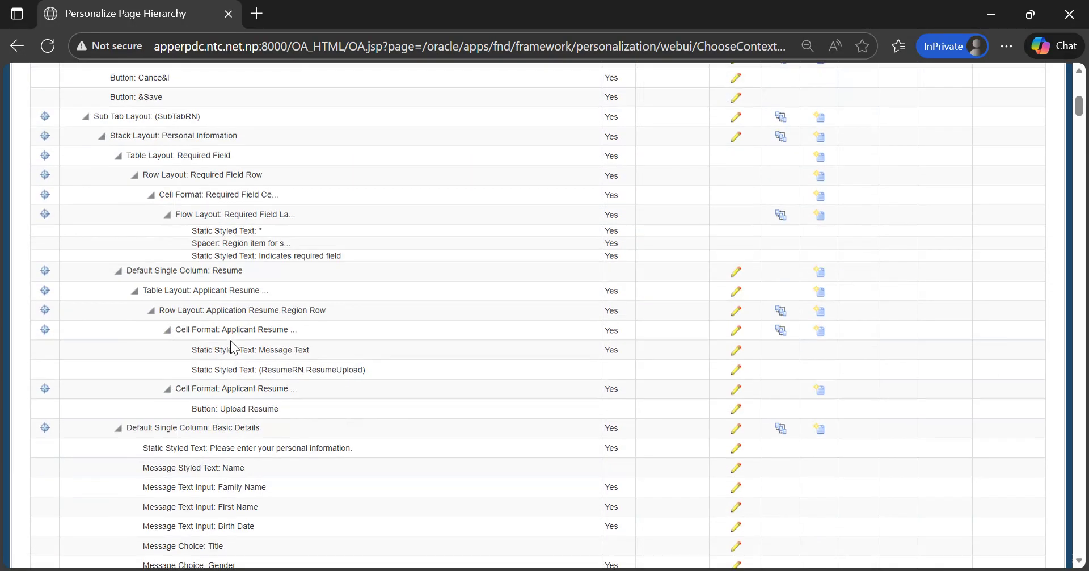
scroll(231, 341, "up", 3)
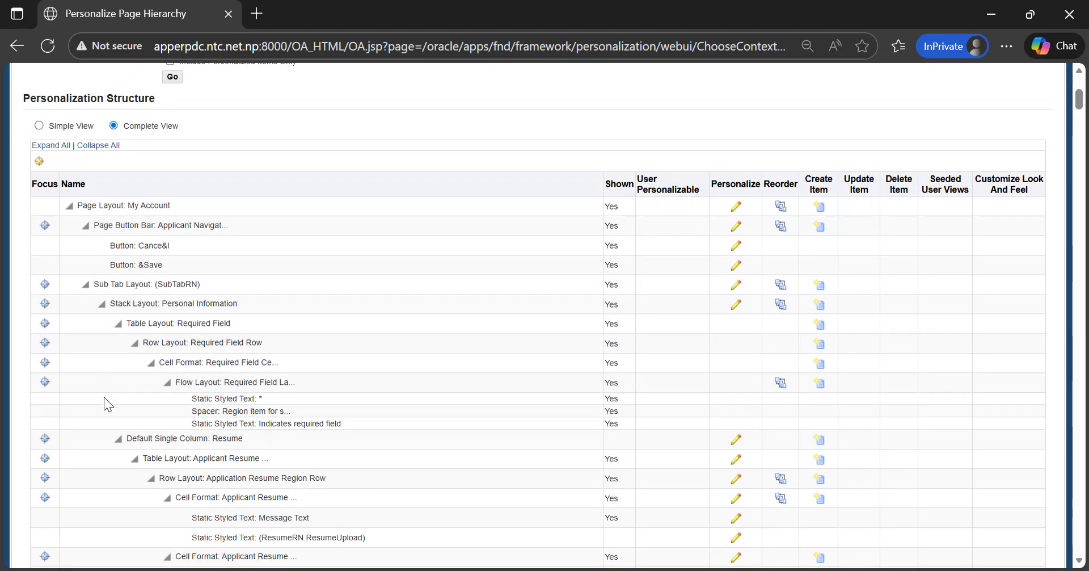
scroll(108, 406, "up", 2)
scroll(108, 405, "down", 2)
- Collapse the Required Field, Resume, Basic Details, Source Details, Permanent Address, Phone Numbers and Documents nodes under Personal Information
left_click(119, 327)
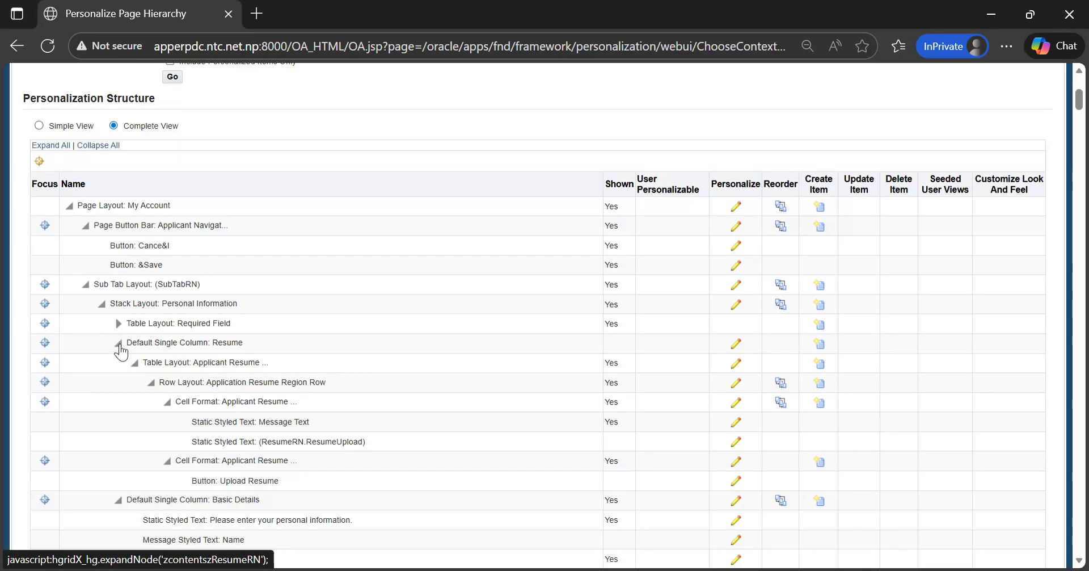
left_click(119, 343)
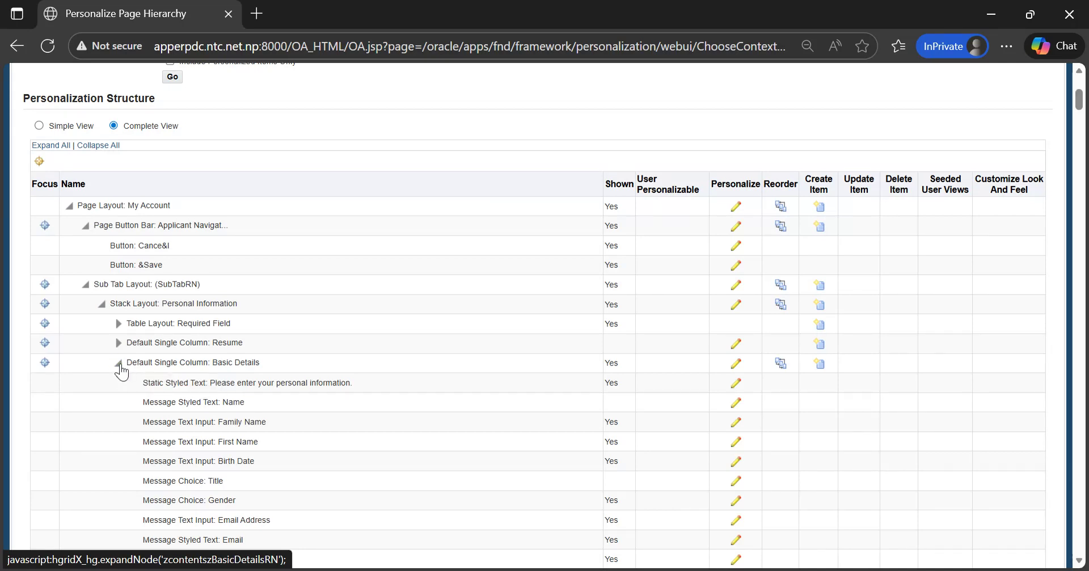
left_click(119, 363)
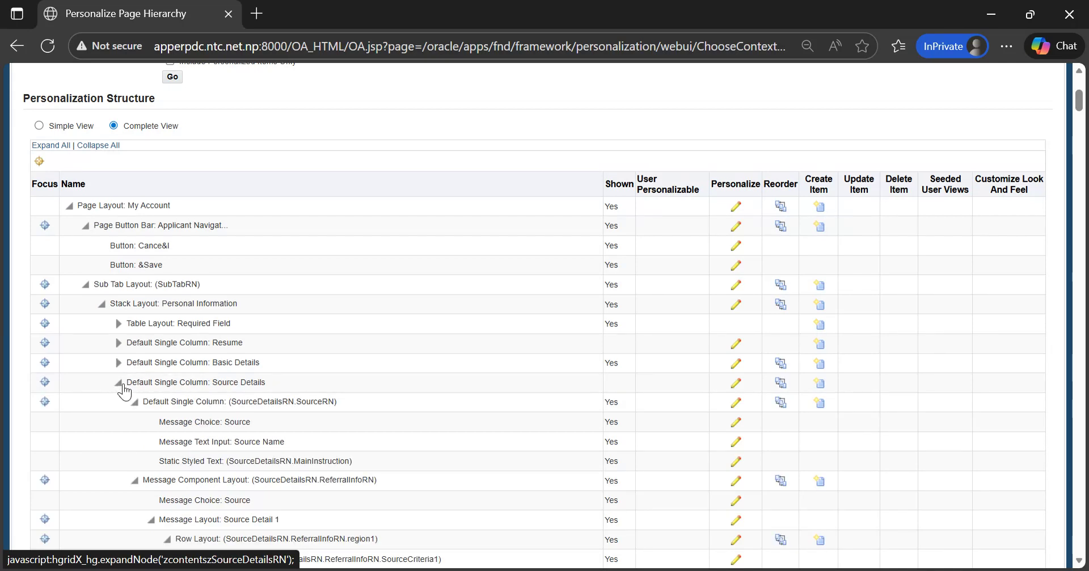
left_click(120, 383)
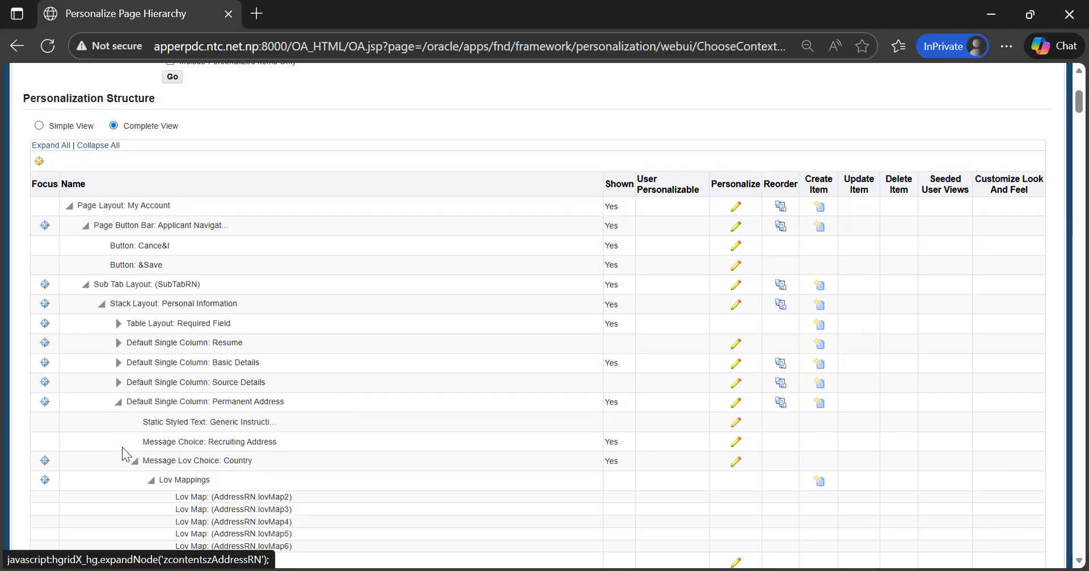
left_click(119, 406)
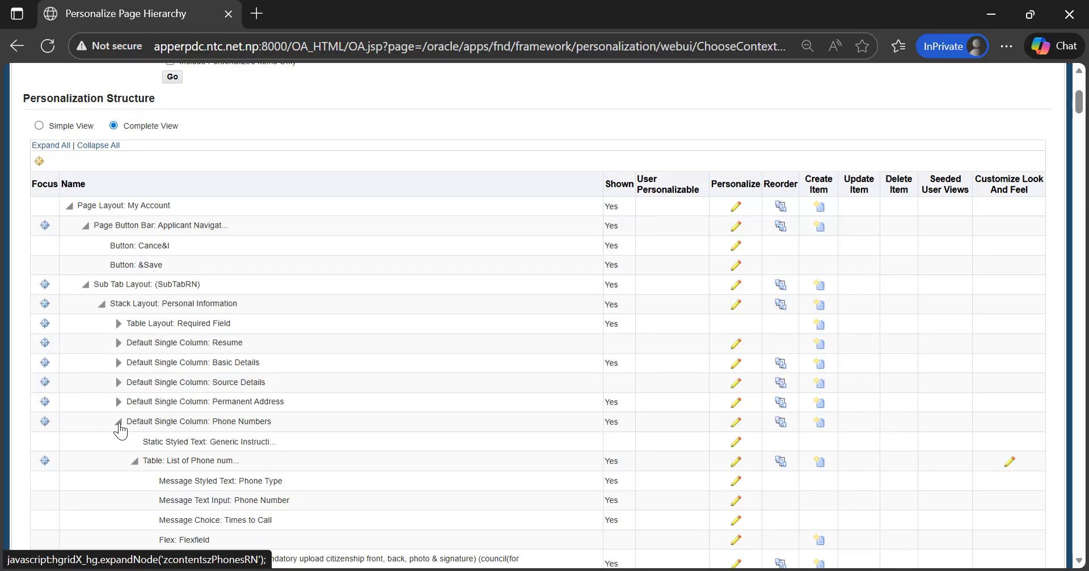
left_click(119, 422)
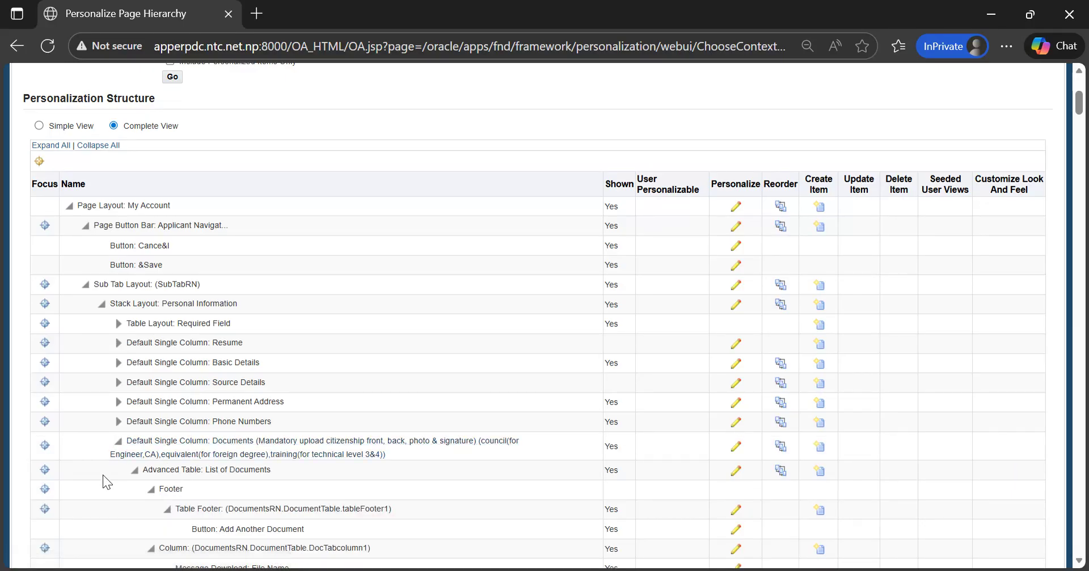
scroll(115, 488, "up", 1)
scroll(114, 488, "down", 2)
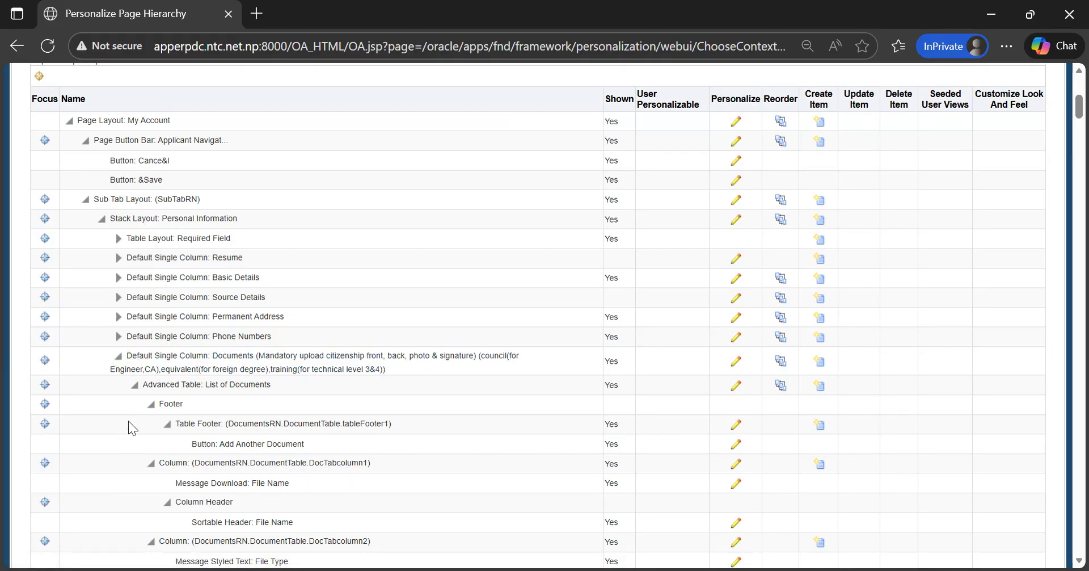
scroll(129, 422, "down", 1)
scroll(130, 427, "down", 1)
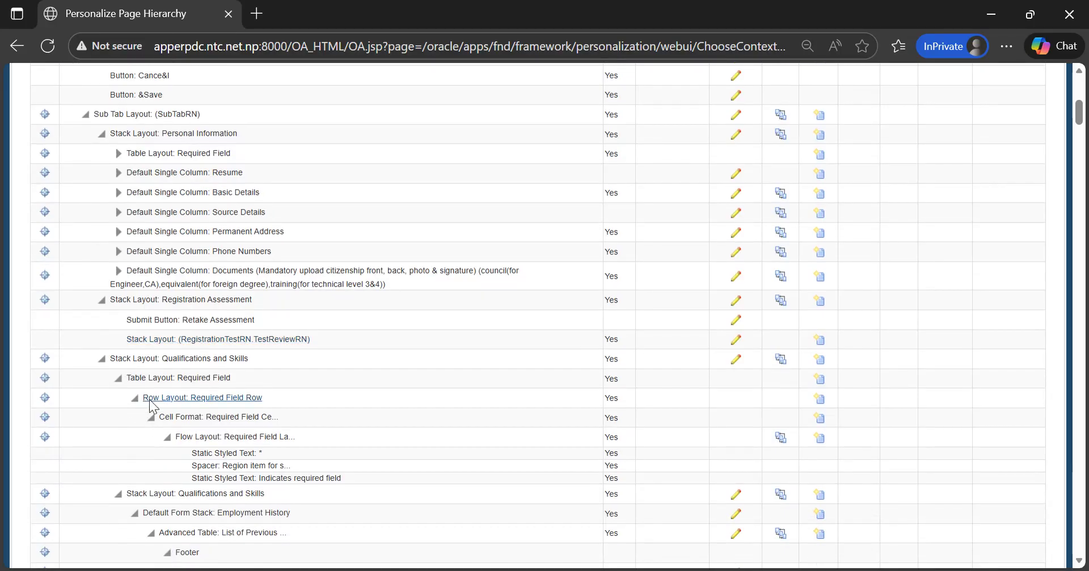
- Collapse the Required Field, Employment History, Skills and Education Qualifications nodes under Qualifications and Skills
scroll(271, 369, "down", 1)
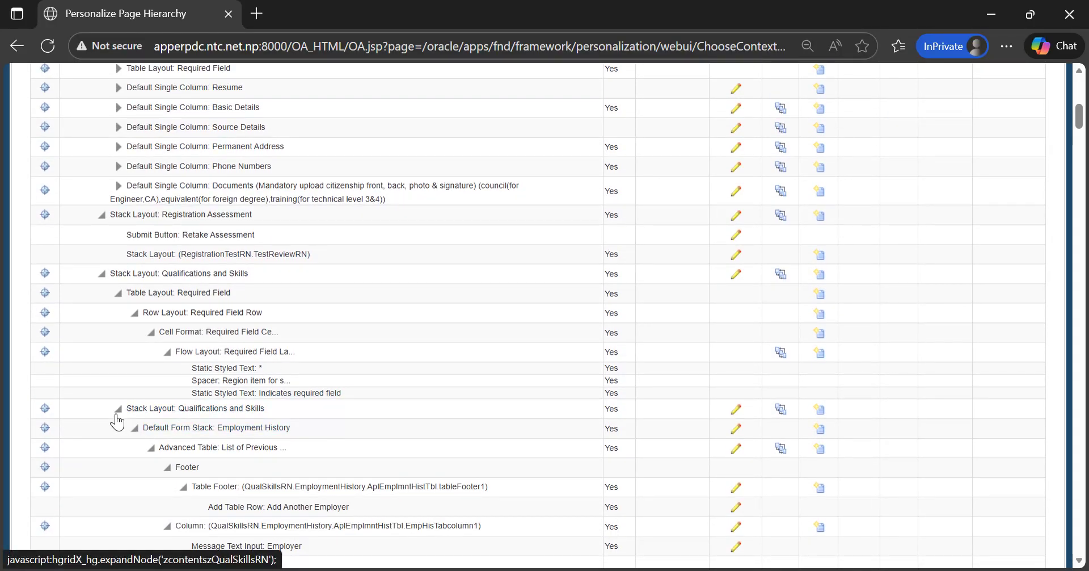
left_click(119, 294)
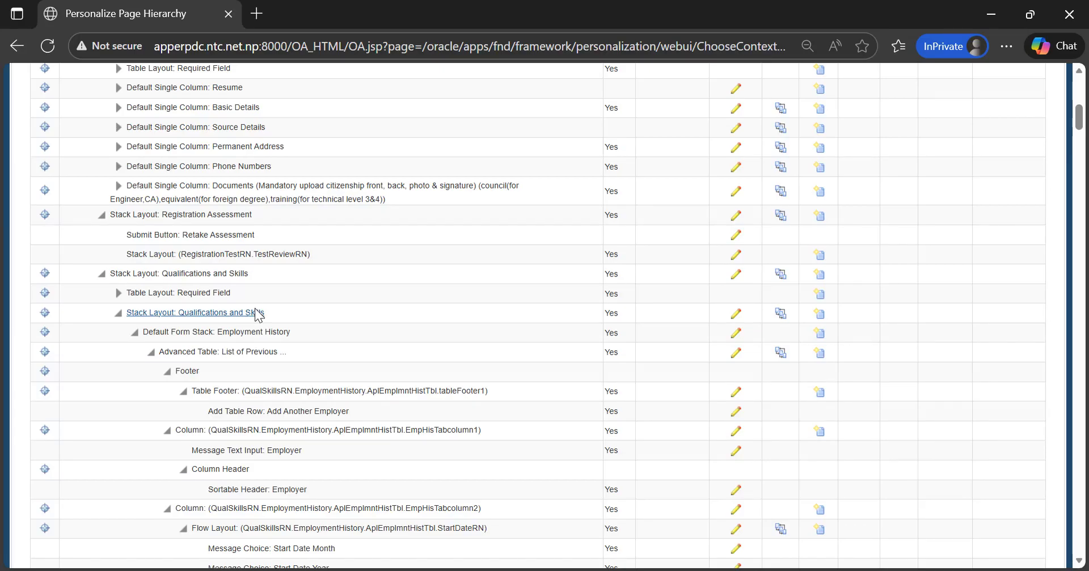
left_click(136, 338)
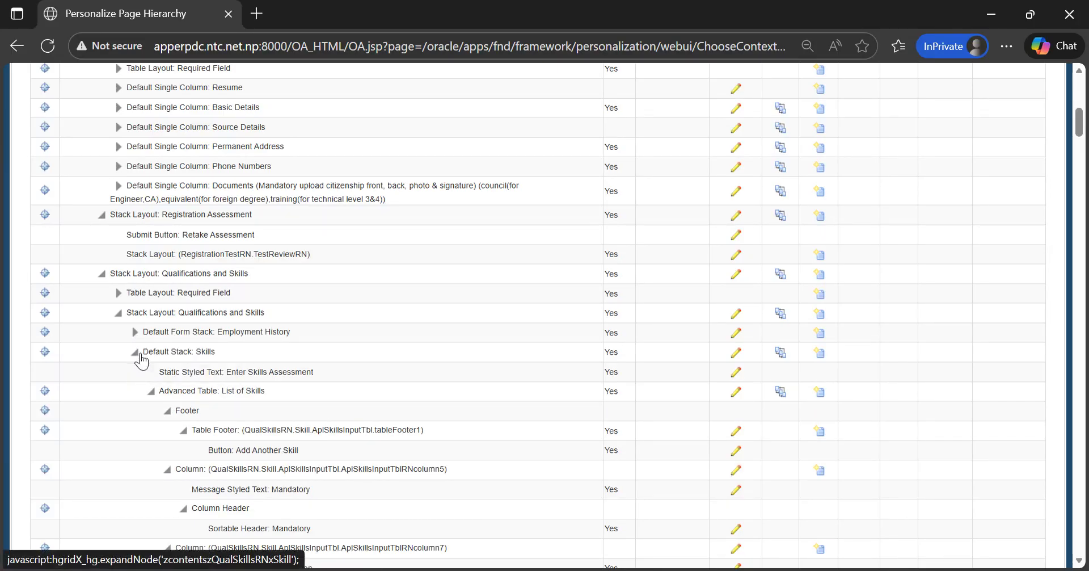
left_click(137, 353)
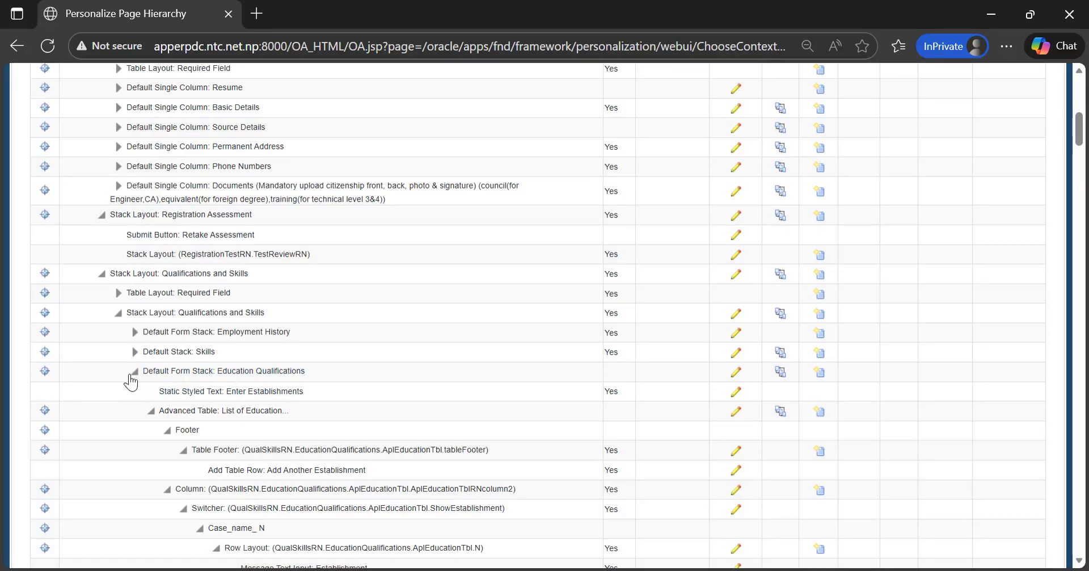
left_click(135, 372)
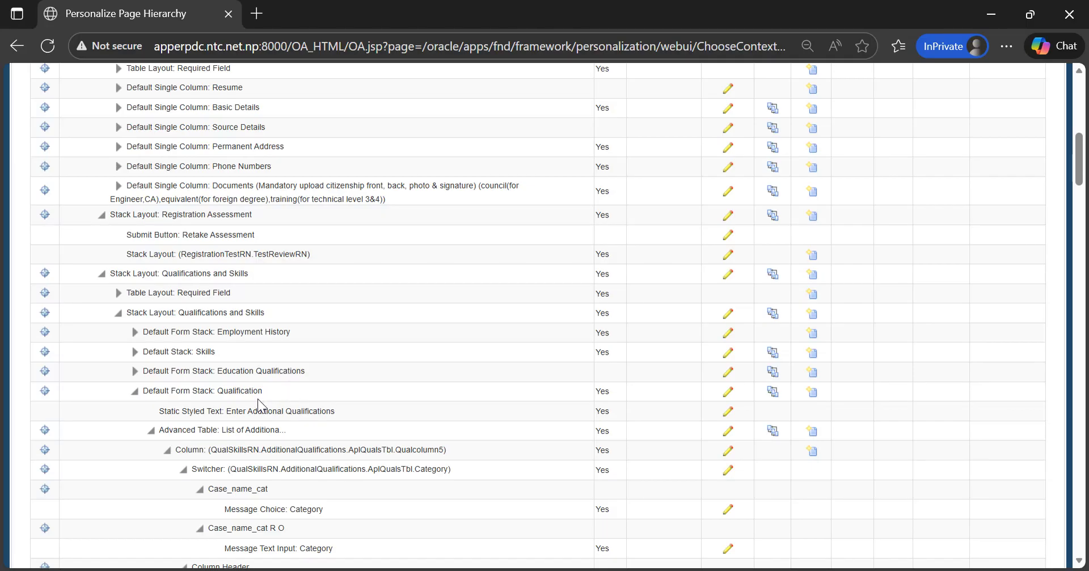
- Hide the Start Date column (Qualcolumn16) of the additional qualifications table by changing its Site-level Rendered property, and apply the change
scroll(259, 400, "down", 4)
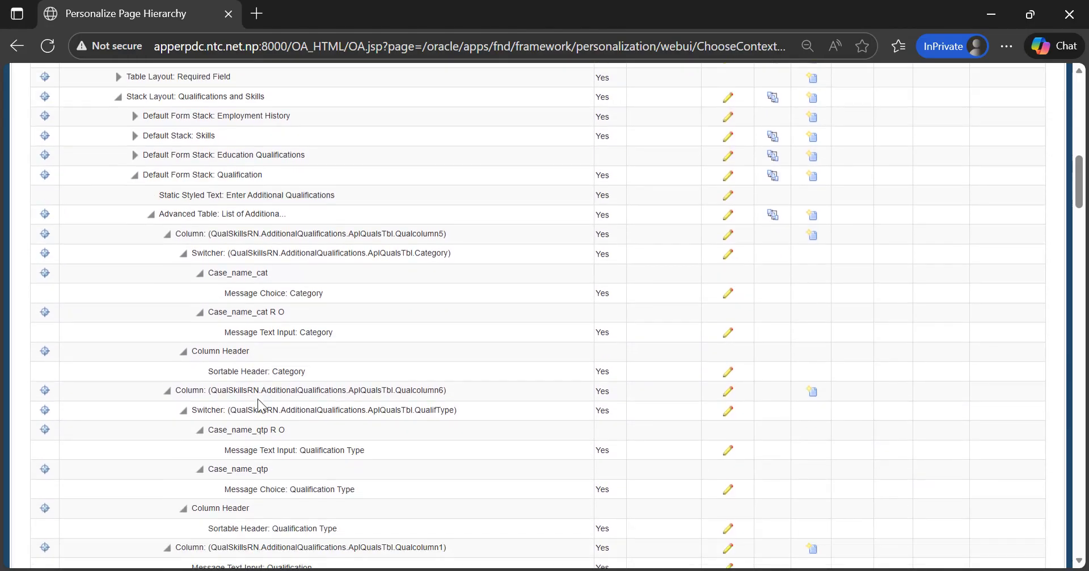
scroll(258, 403, "down", 2)
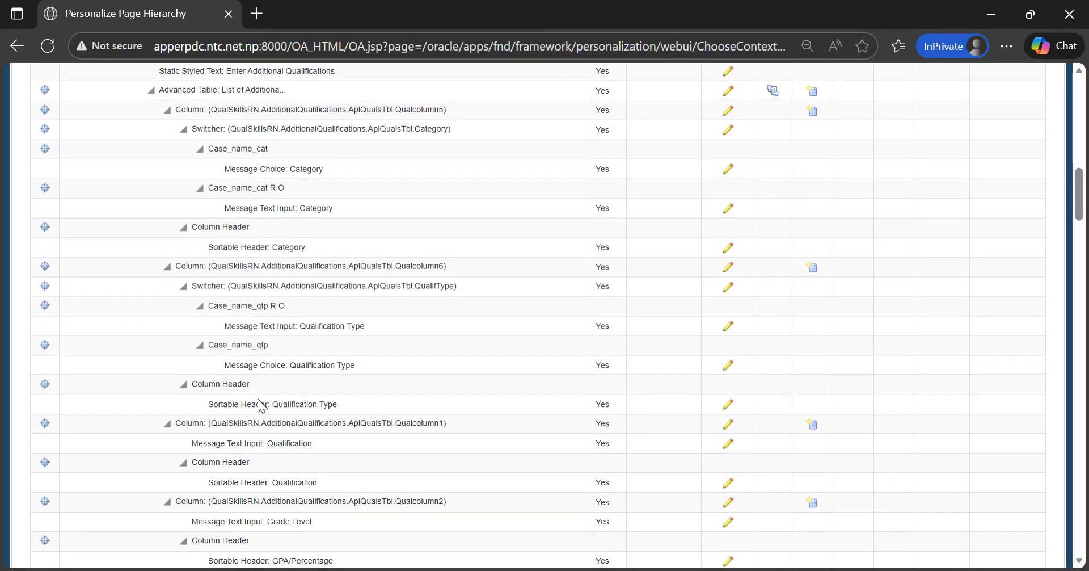
scroll(258, 404, "down", 3)
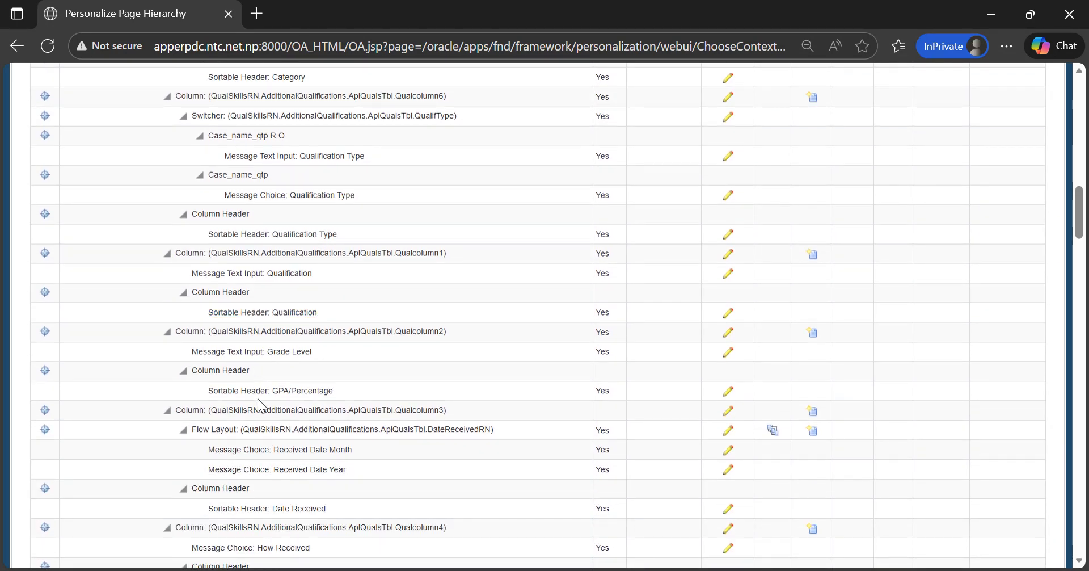
scroll(258, 404, "down", 3)
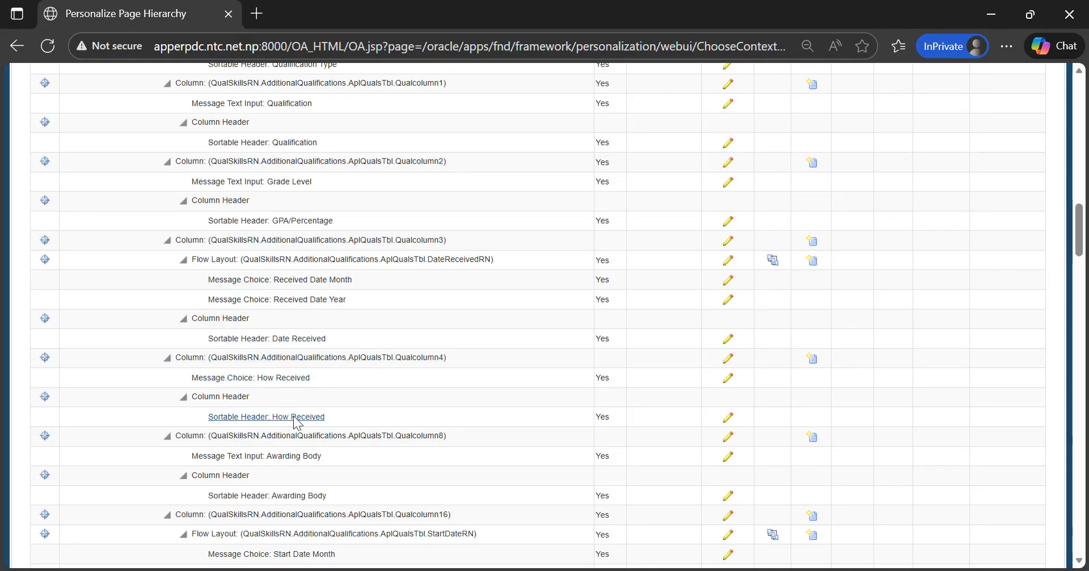
scroll(294, 417, "down", 1)
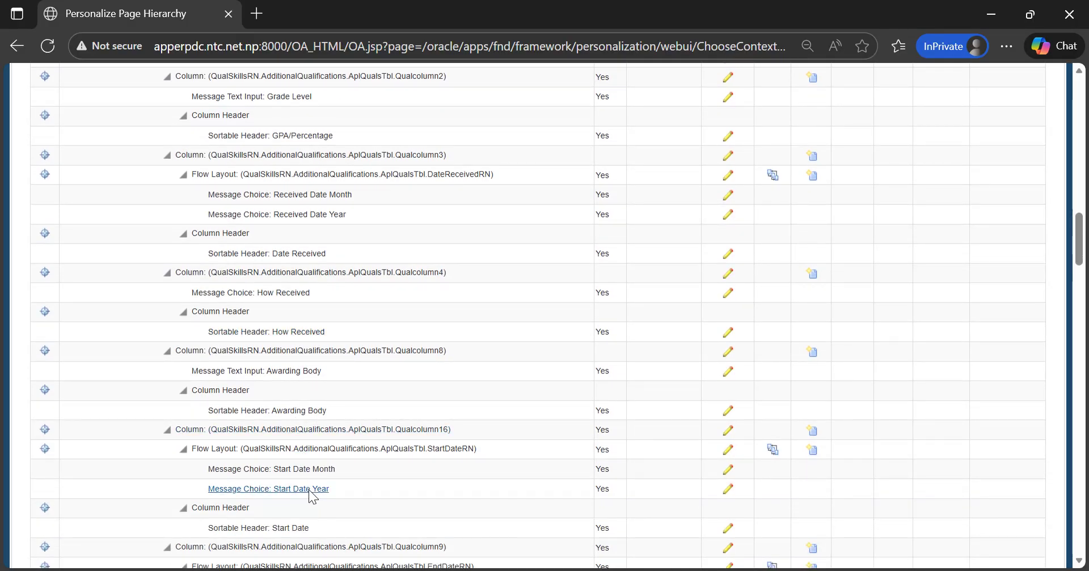
scroll(307, 473, "down", 1)
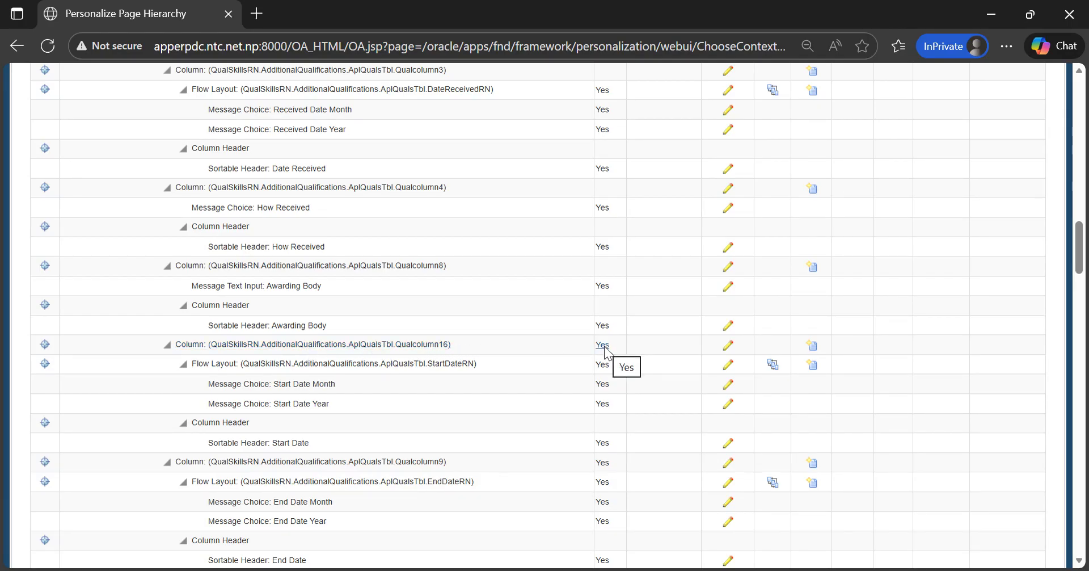
left_click(727, 345)
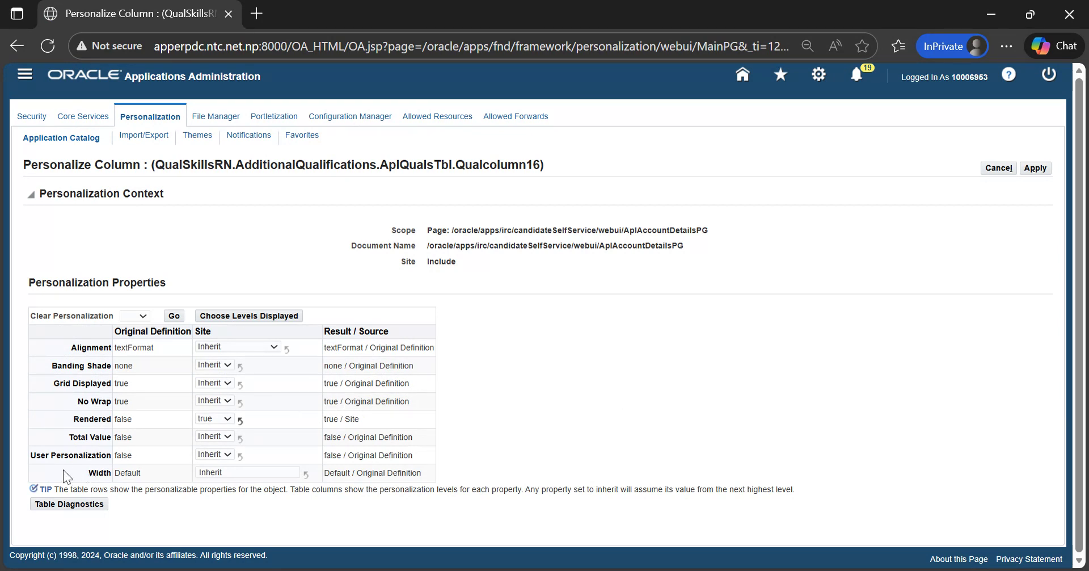
left_click(226, 418)
left_click(220, 481)
left_click(1035, 168)
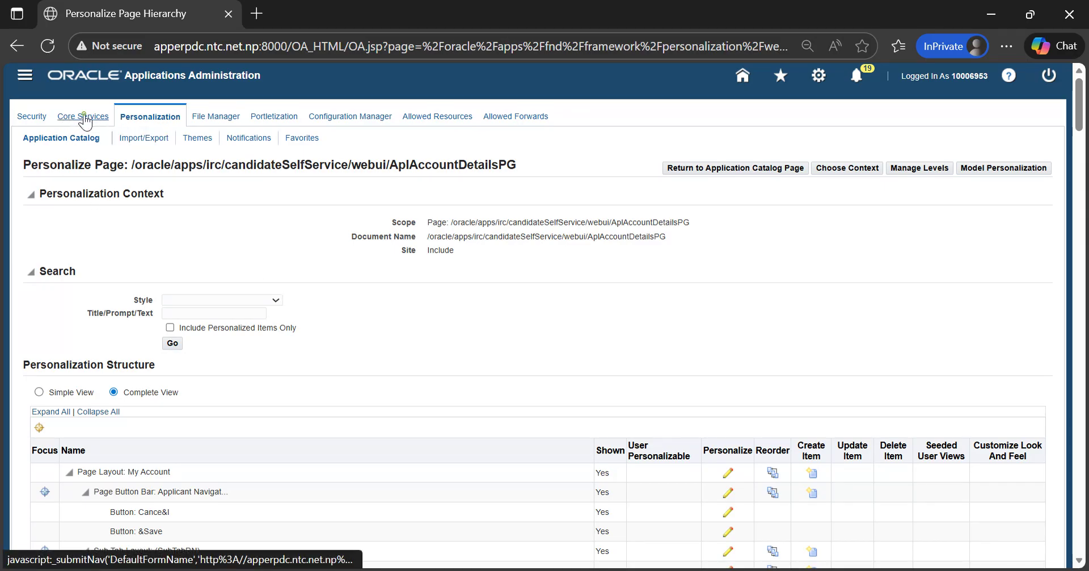
- Clear all caches across the mid-tiers in the Caching Framework's global configuration under Core Services, and apply the configuration
left_click(85, 116)
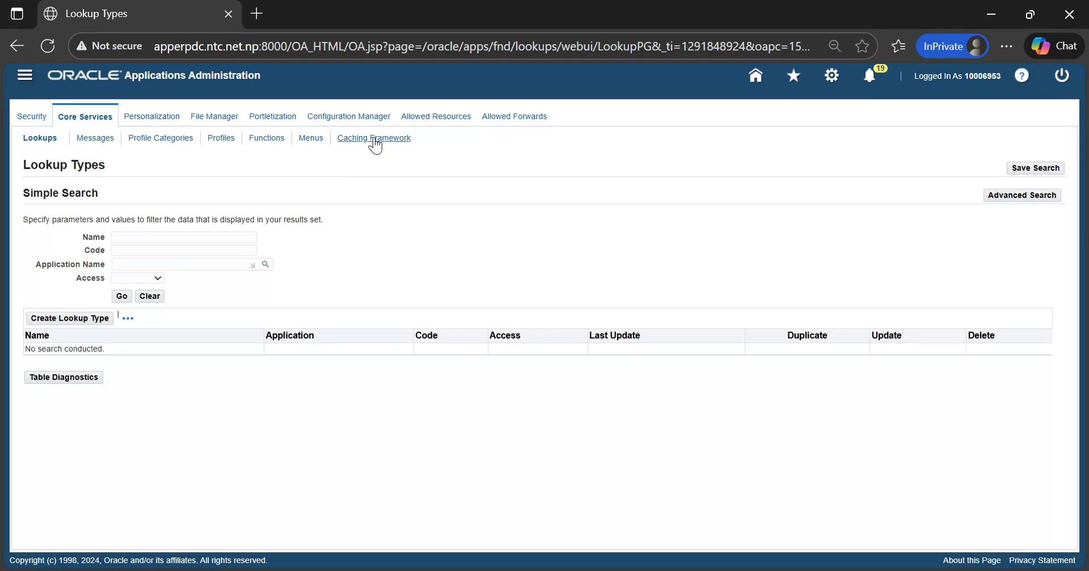
left_click(373, 139)
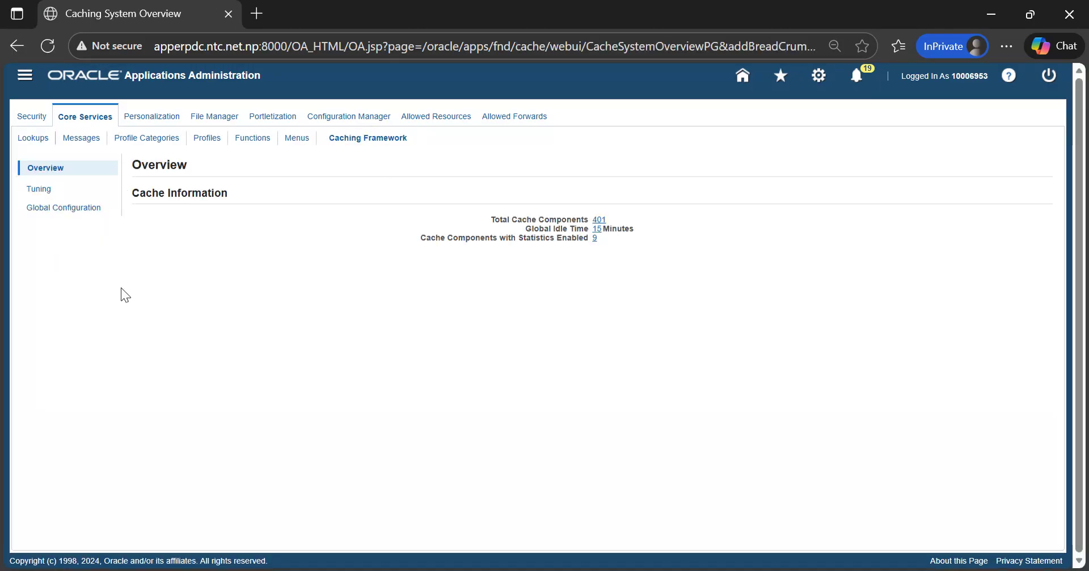
left_click(74, 208)
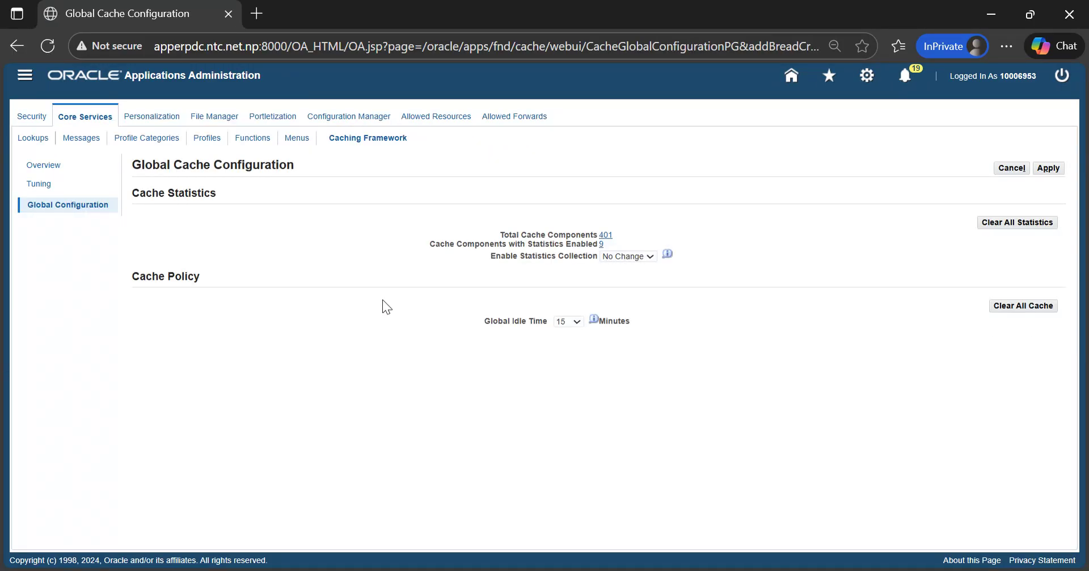
left_click(1030, 307)
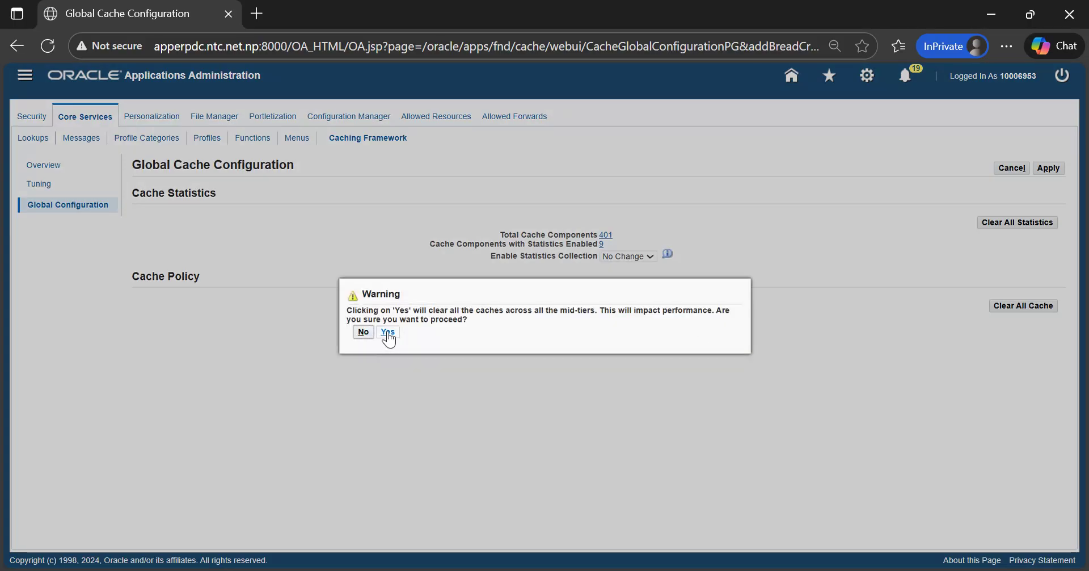
left_click(388, 334)
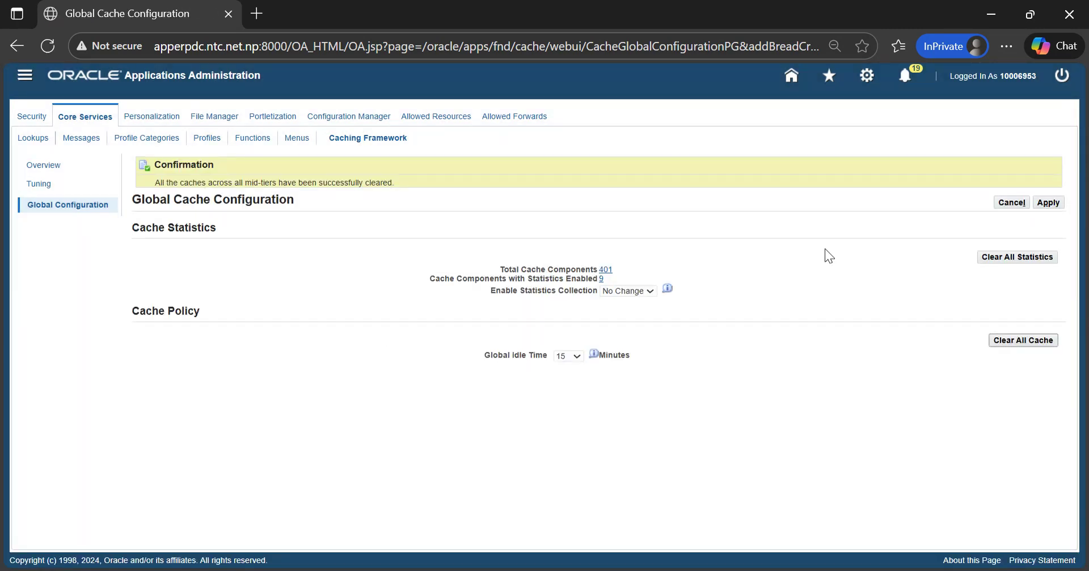
left_click(1049, 203)
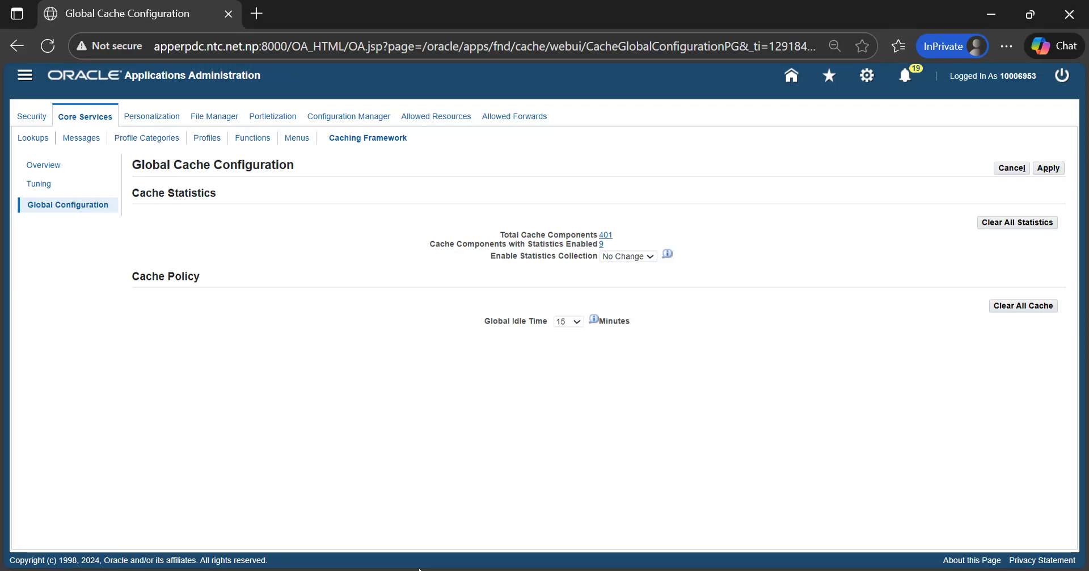
- Switch to the iRecruitment window, return to the My Account page and check the columns of its Qualification table
mouse_move(545, 563)
left_click(482, 530)
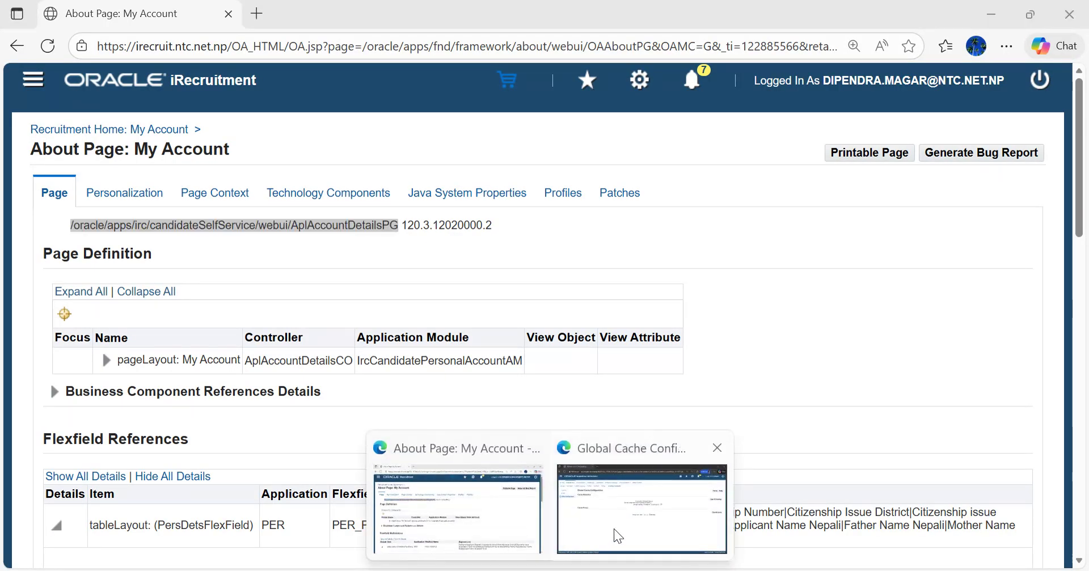
left_click(614, 529)
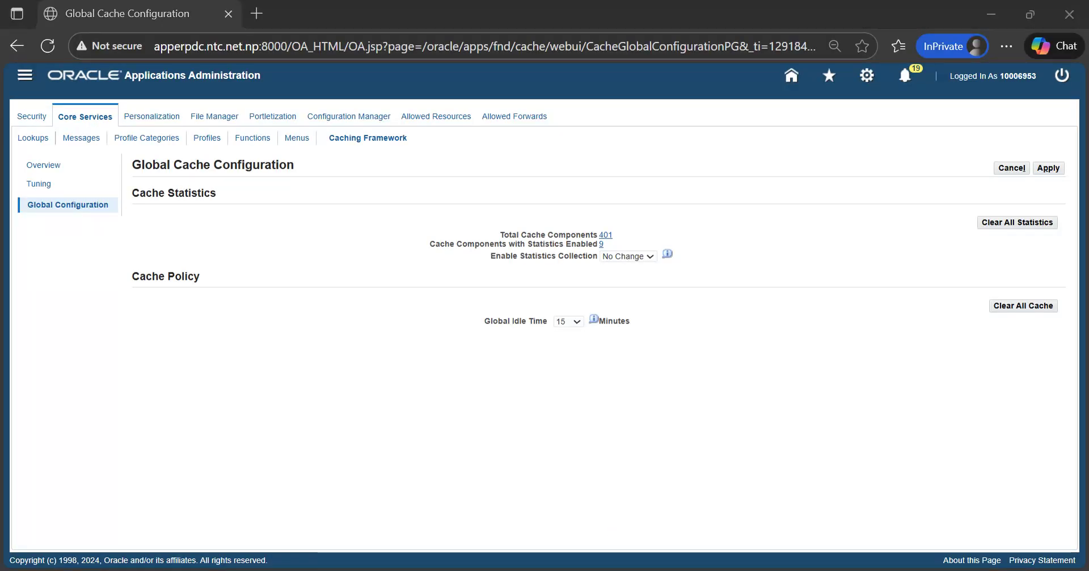
mouse_move(612, 567)
left_click(505, 523)
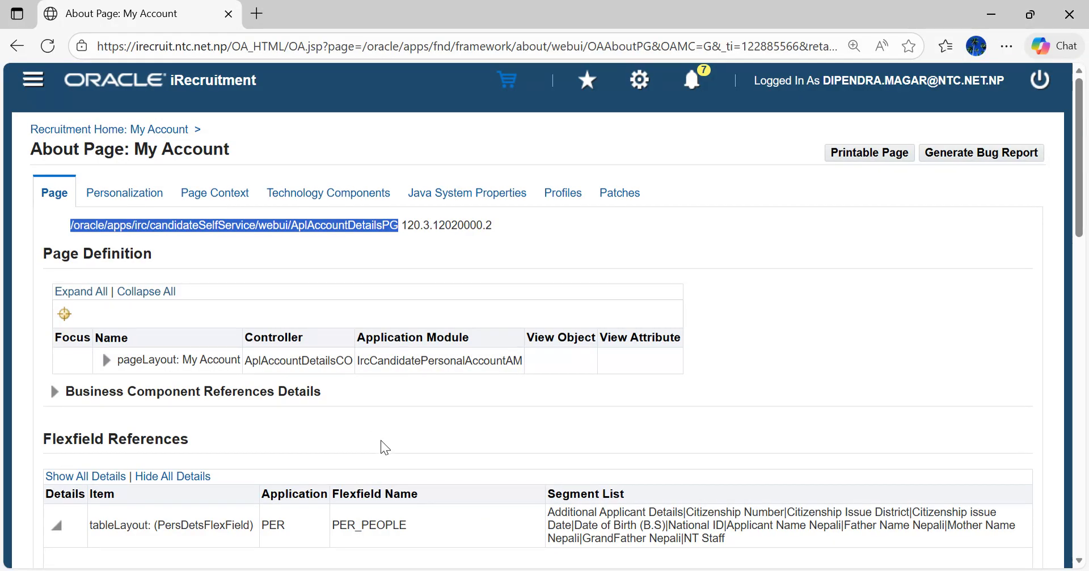
left_click(158, 130)
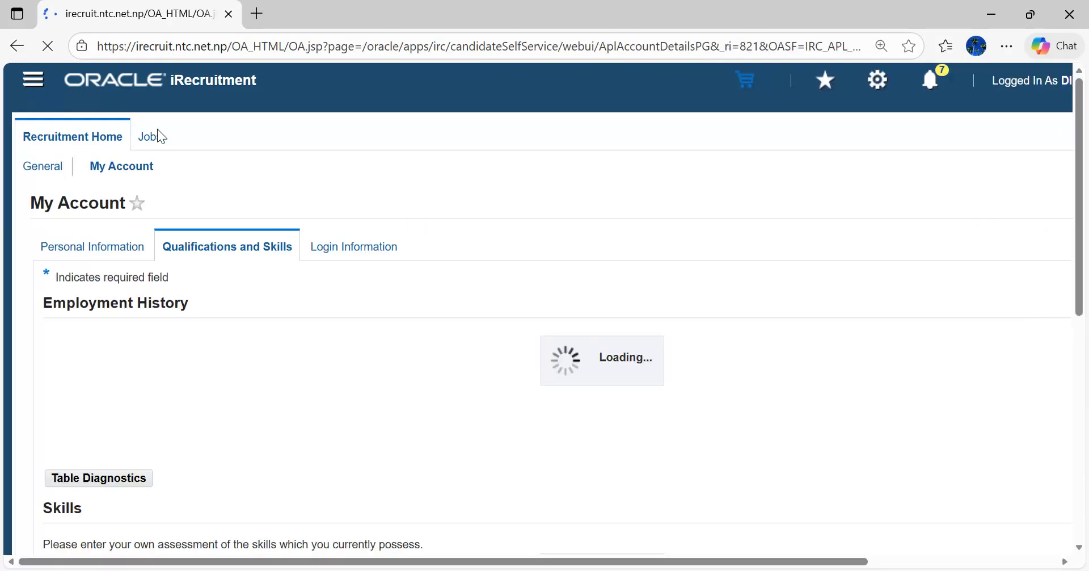
scroll(225, 288, "down", 6)
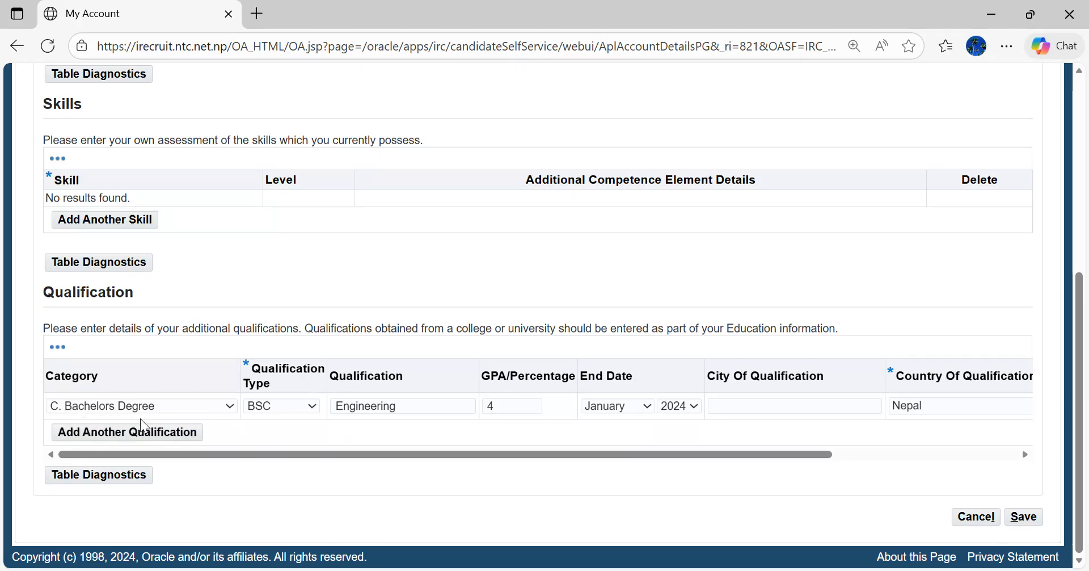
- Switch to DBeaver and run the hr_lookups query for enabled PER_CATEGORIES lookups in Script-22
mouse_move(699, 565)
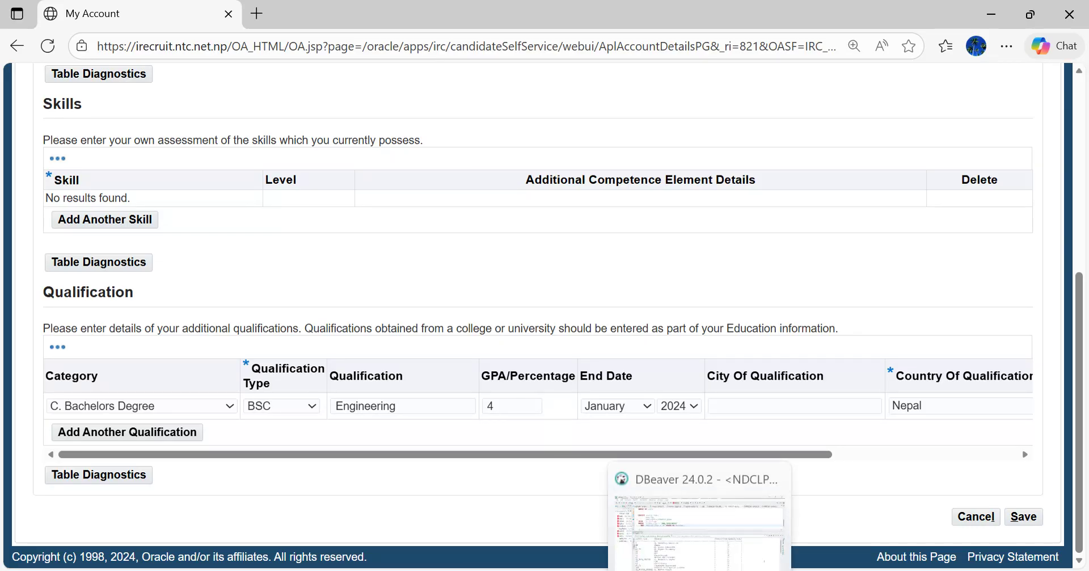
left_click(699, 499)
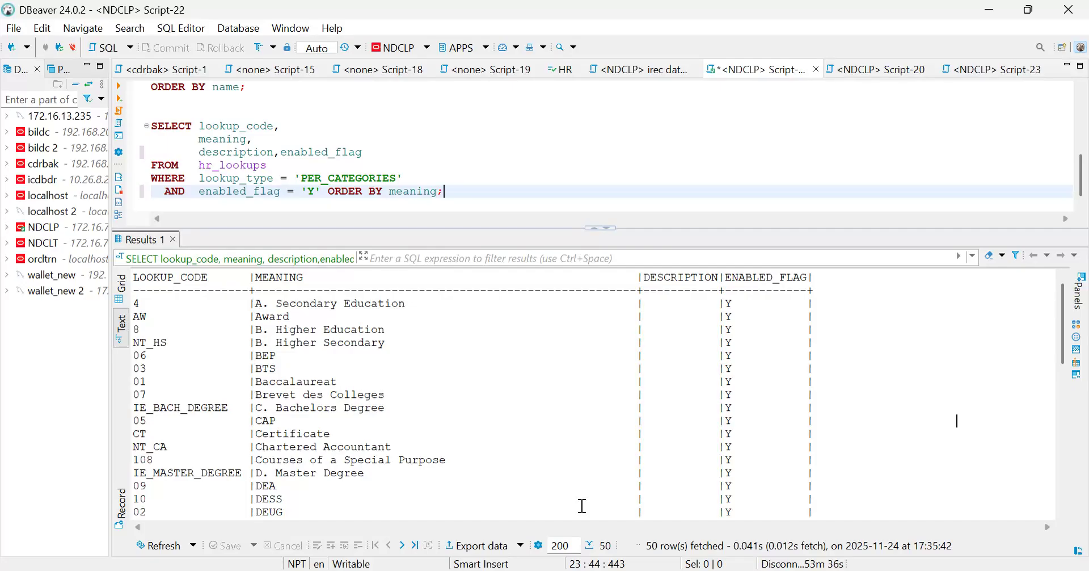
left_click(237, 177)
key("ctrl+Return")
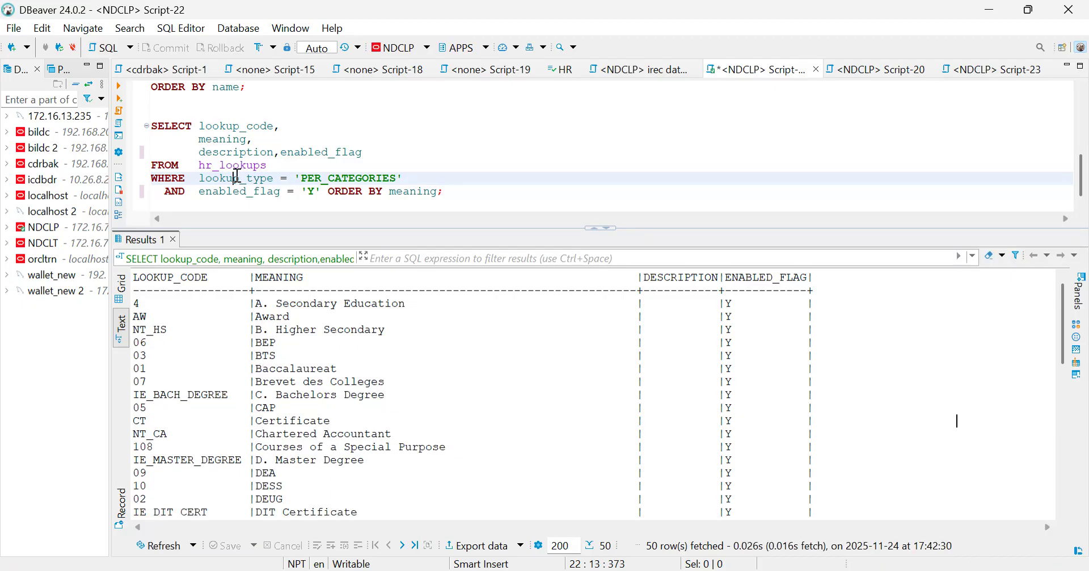
- Run the PER_QUALIFICATION_TYPES_VL query to list each qualification type's ID, name and category
scroll(267, 187, "up", 2)
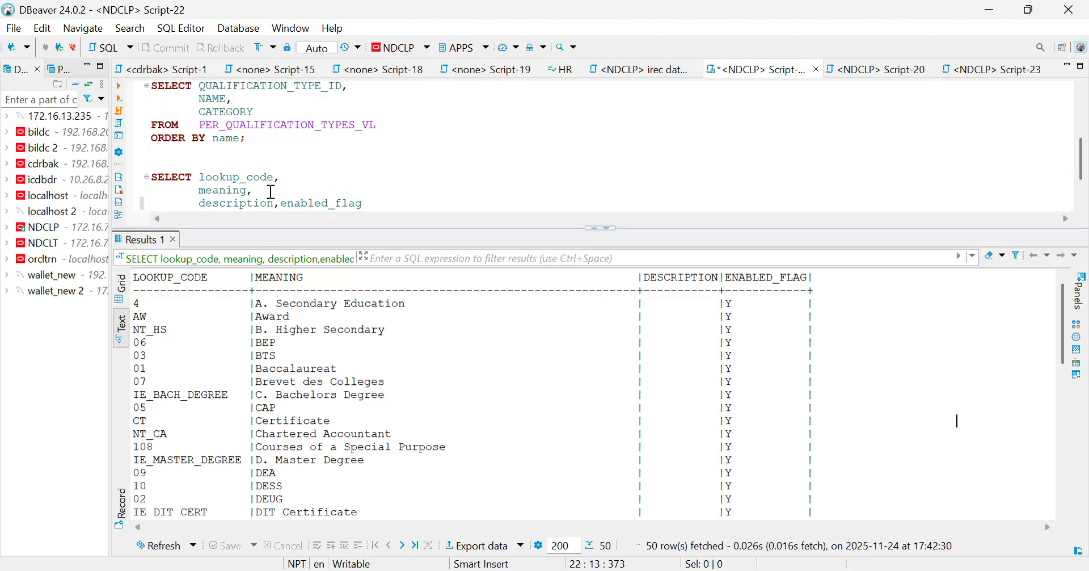
scroll(271, 193, "up", 1)
scroll(278, 170, "down", 3)
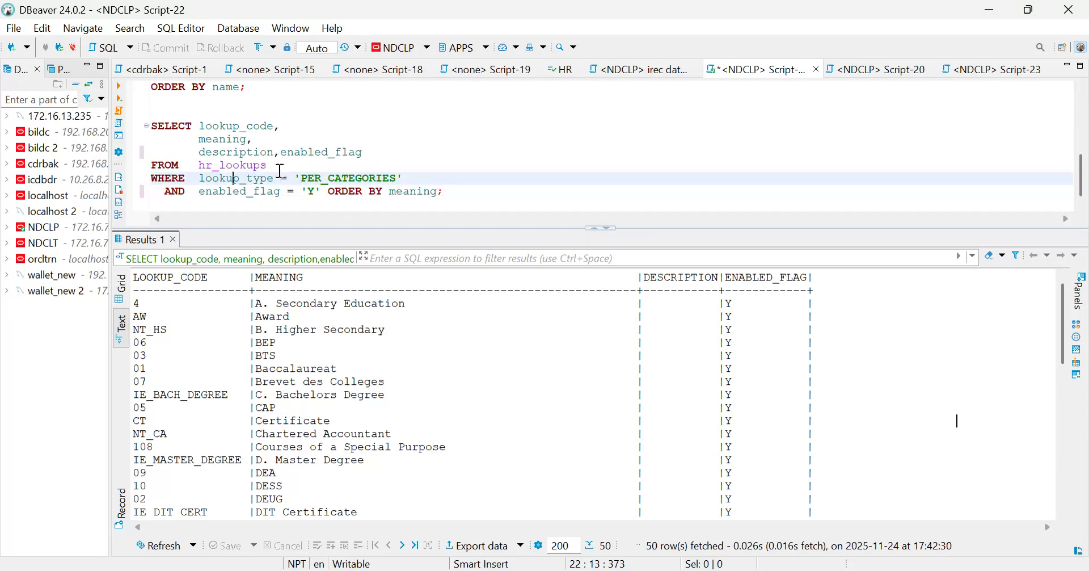
scroll(281, 171, "up", 3)
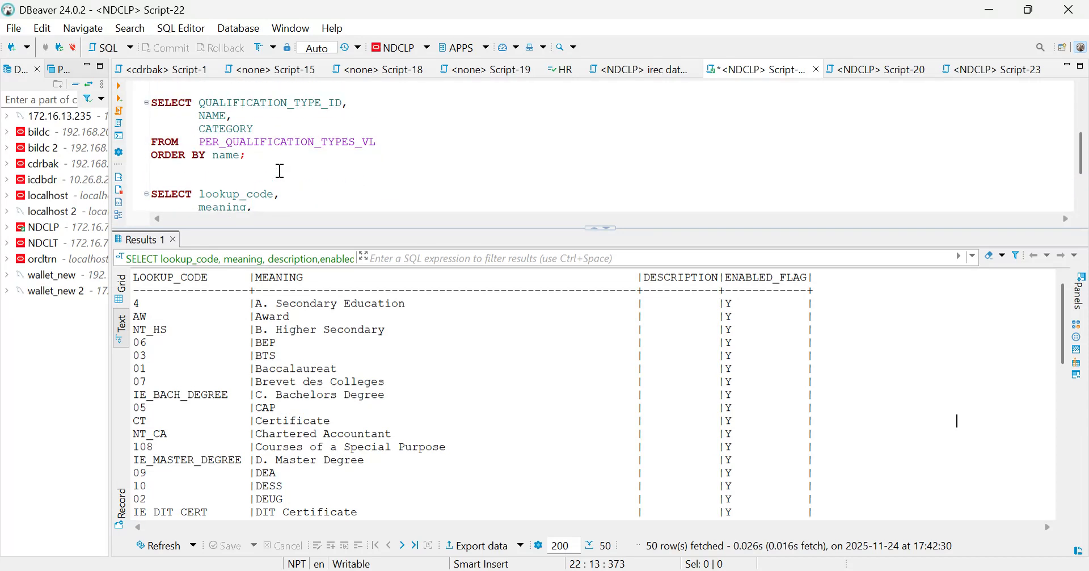
left_click(216, 139)
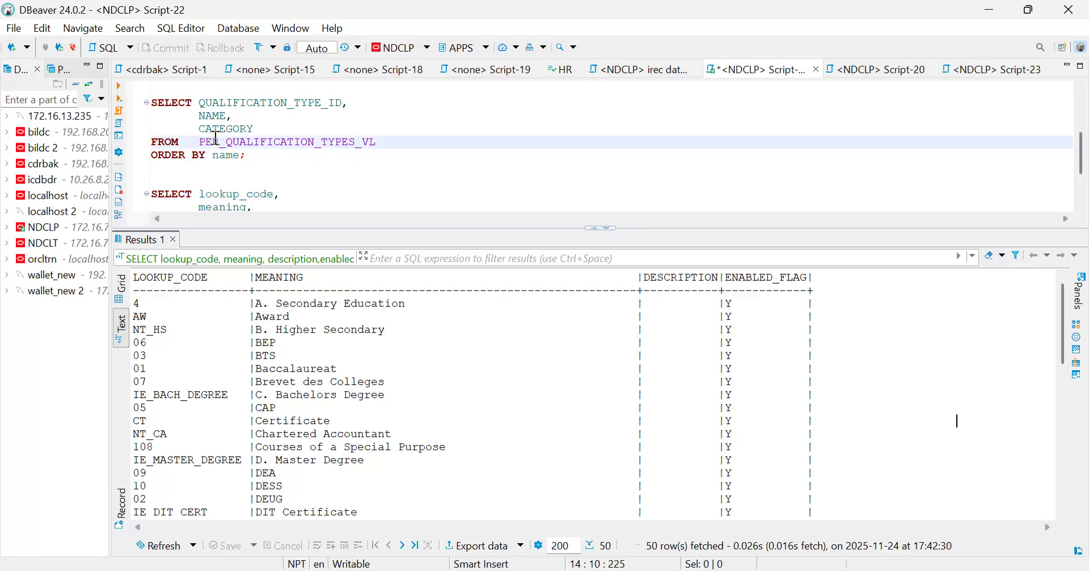
key("ctrl+Return")
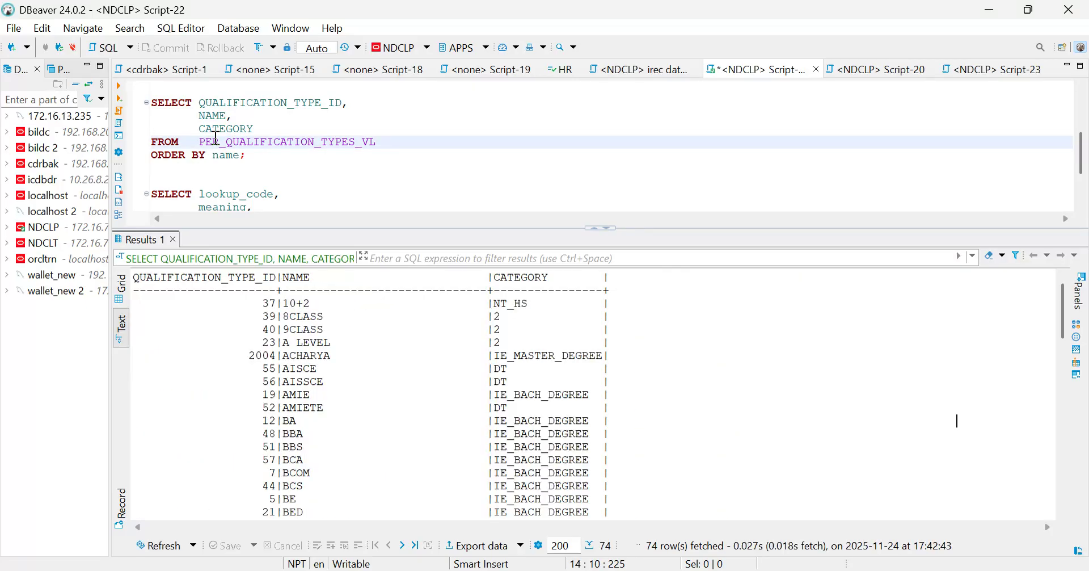
scroll(428, 437, "down", 2)
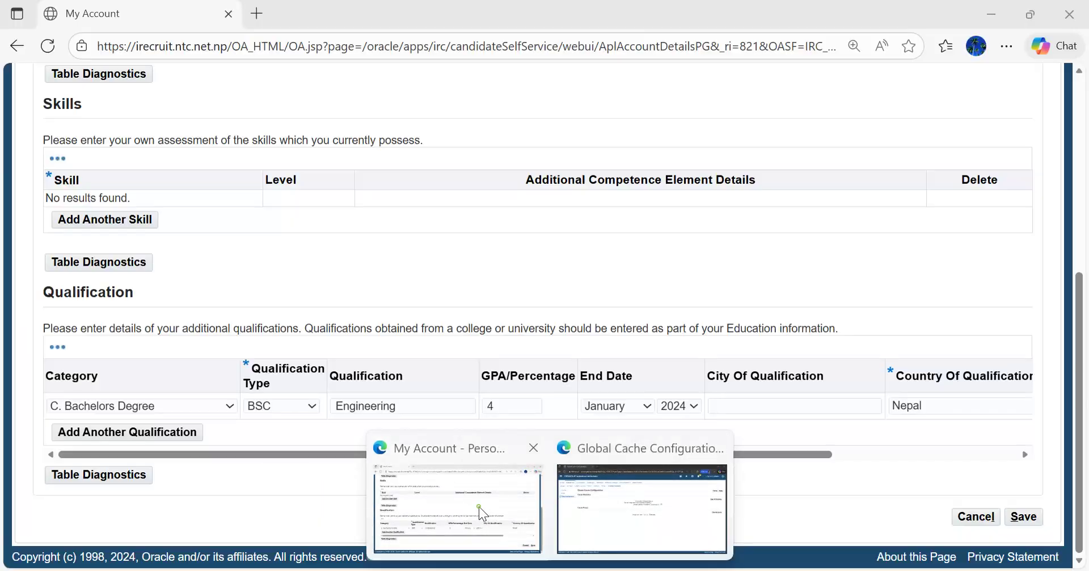
- Switch back to the My Account page in the browser and check the Qualification Type options for the C. Bachelors Degree category
left_click(479, 506)
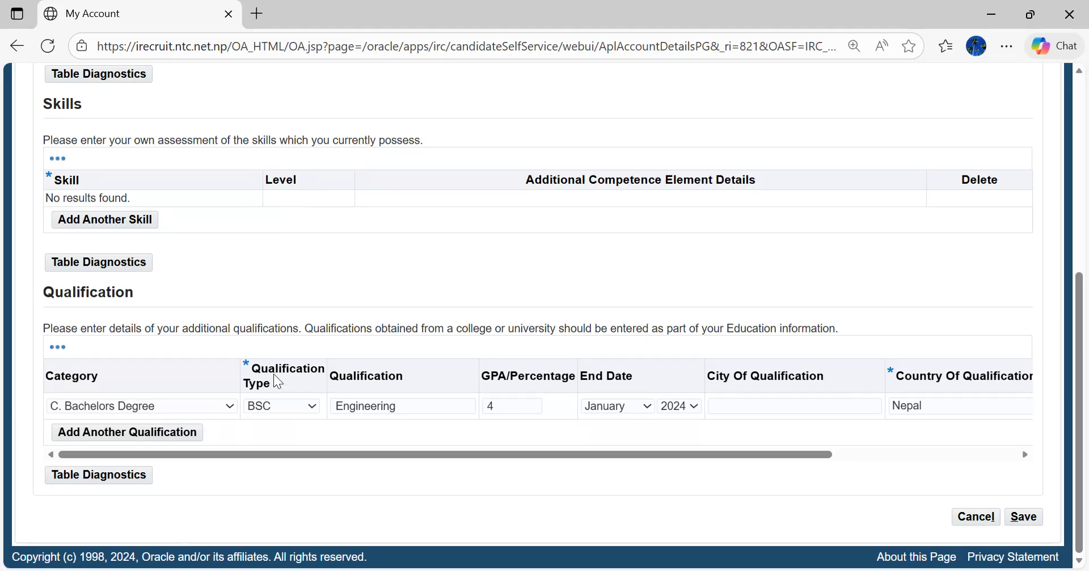
left_click(292, 406)
scroll(250, 553, "up", 3)
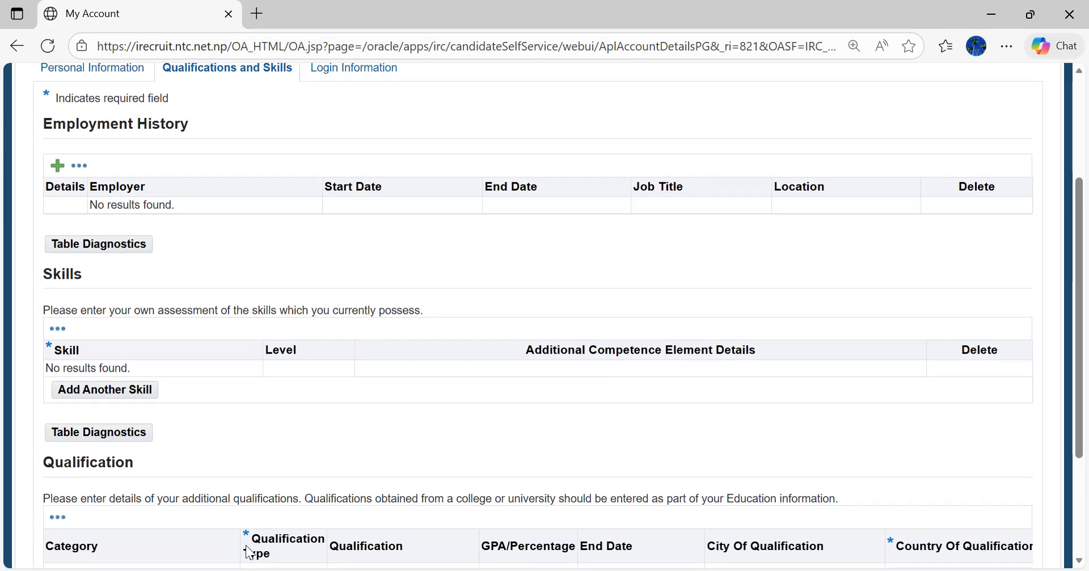
scroll(243, 257, "down", 3)
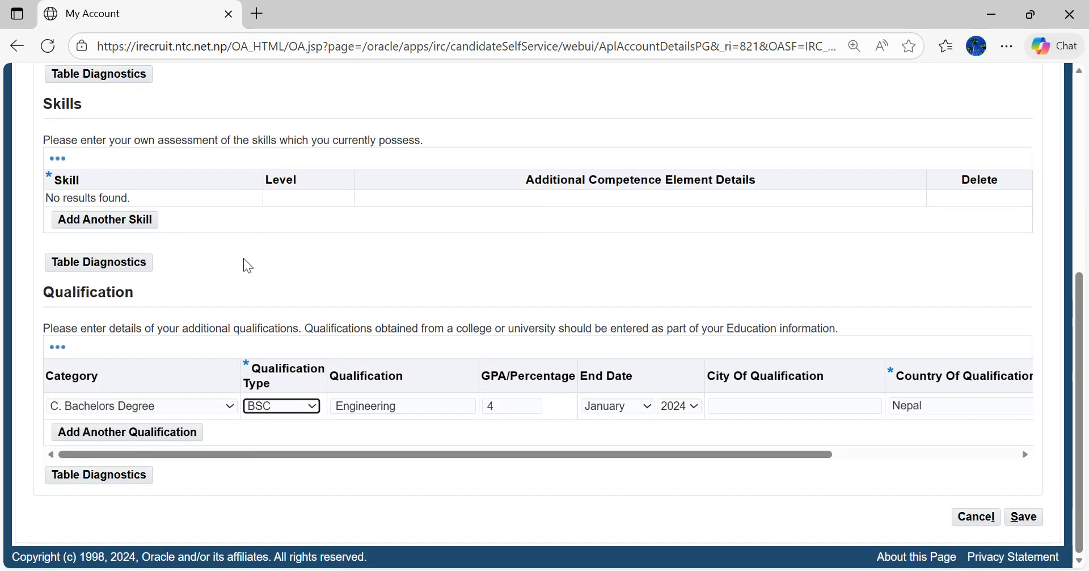
left_click(283, 406)
- Change the qualification's Category to D. Master Degree and examine the Qualification Type options offered for it
left_click(178, 410)
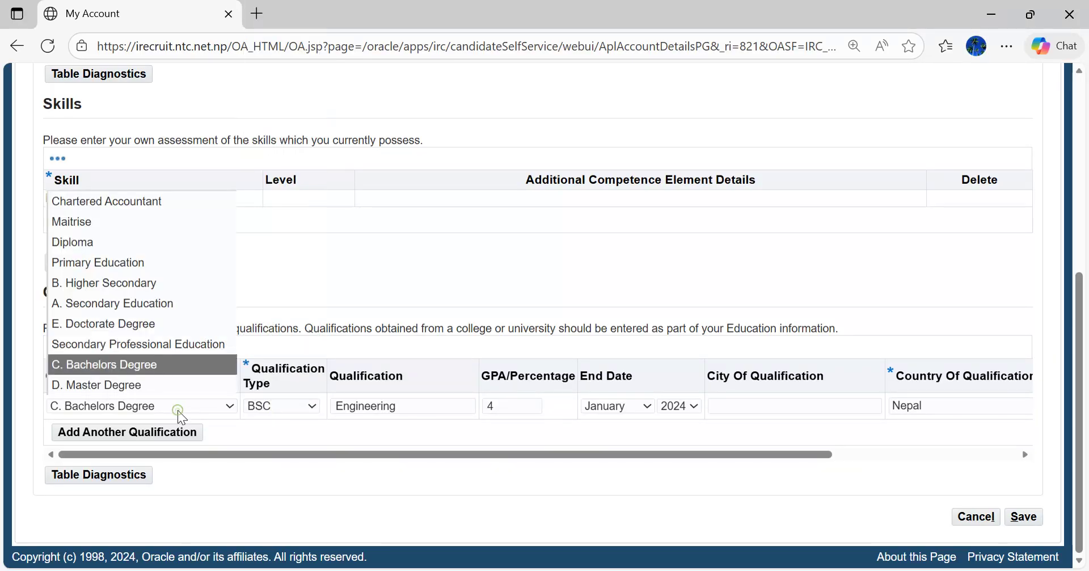
left_click(142, 386)
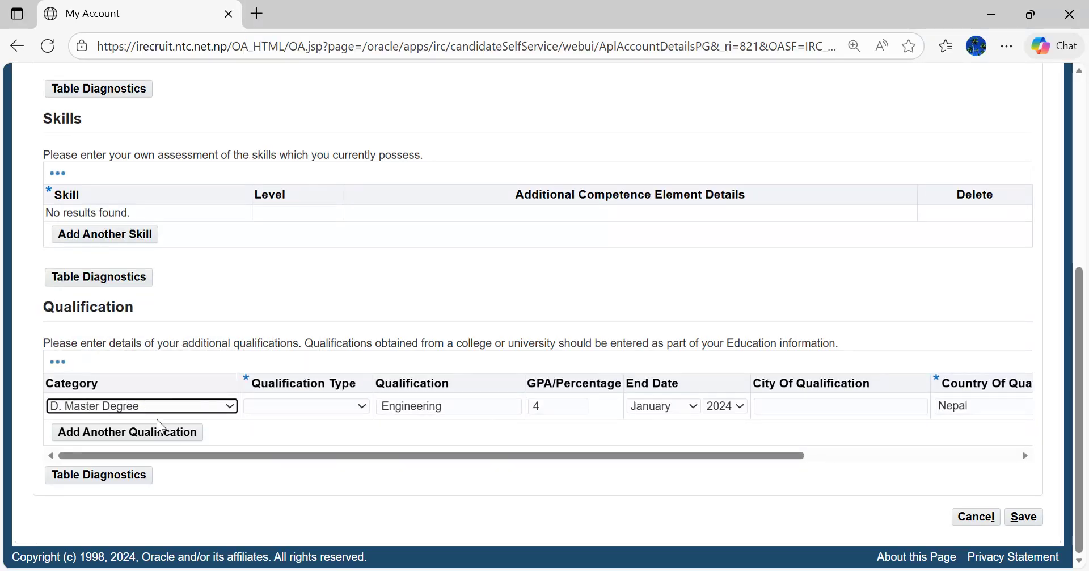
left_click(363, 408)
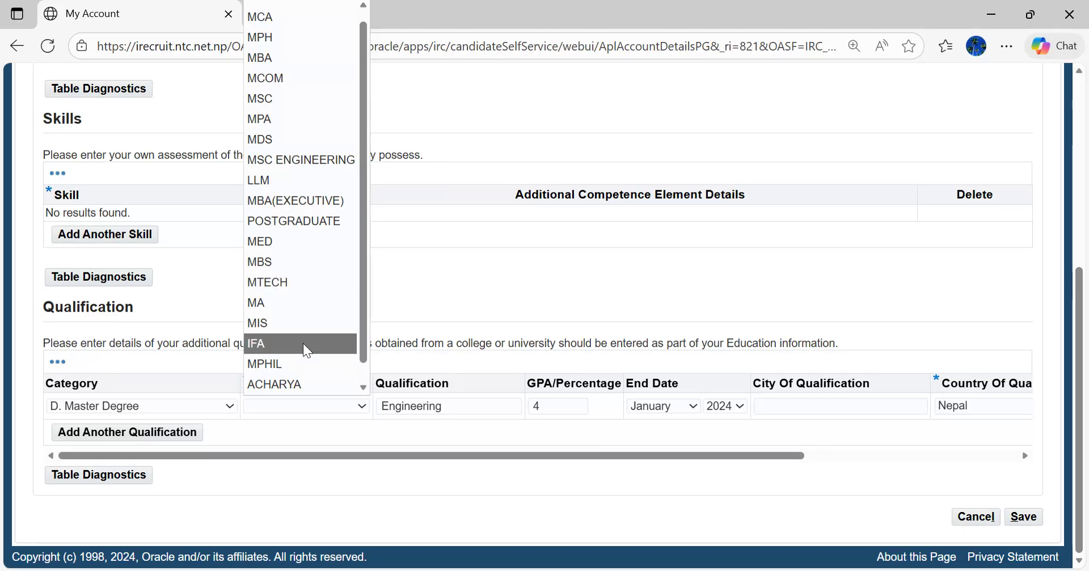
scroll(303, 346, "down", 1)
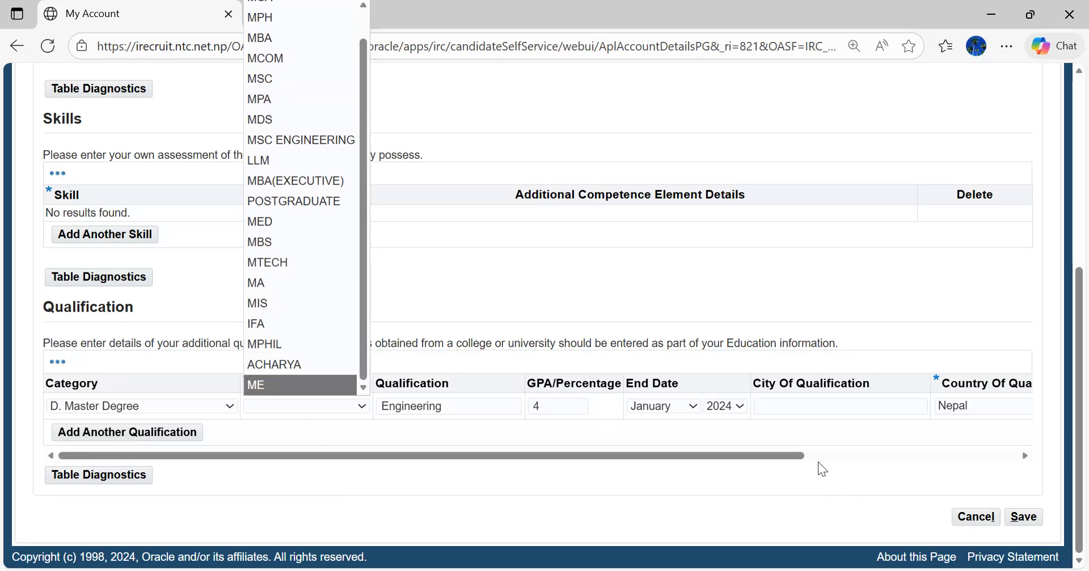